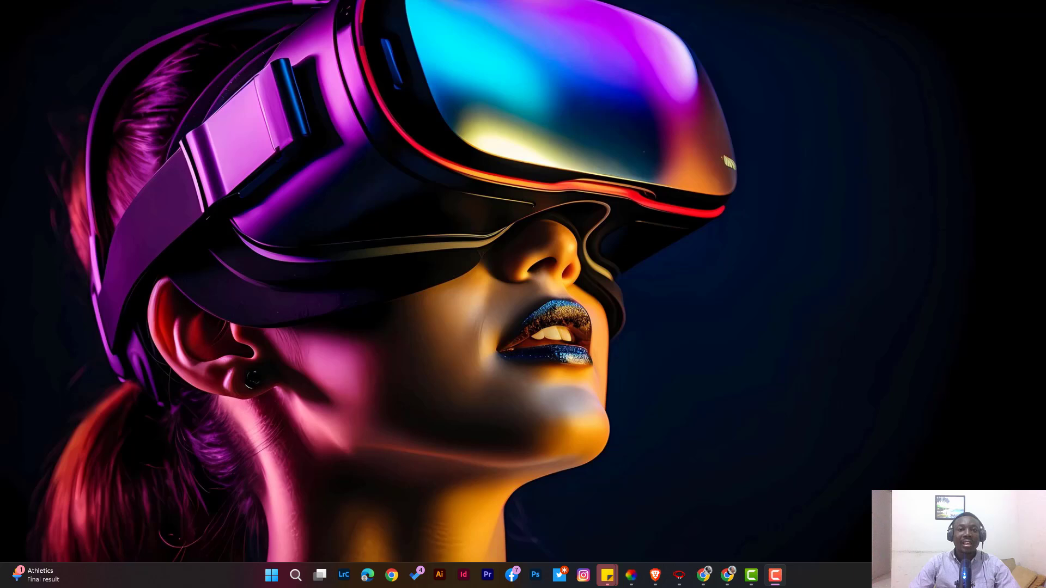
Switch to the browser and search Google for filius network simulator.
{"action": "key", "text": "alt+Tab"}
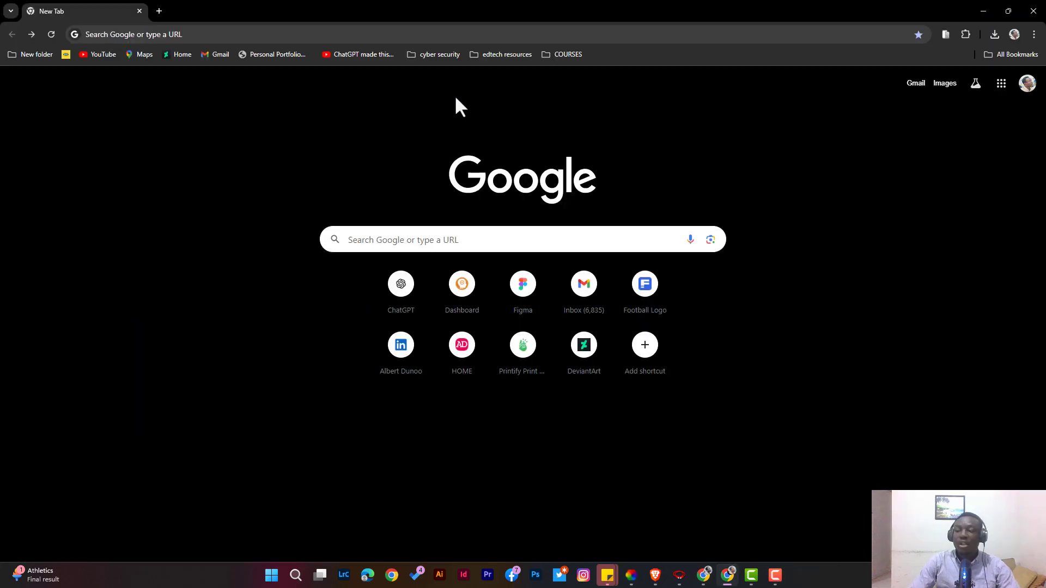
{"action": "left_click", "coordinate": [390, 234]}
{"action": "type", "text": "f"}
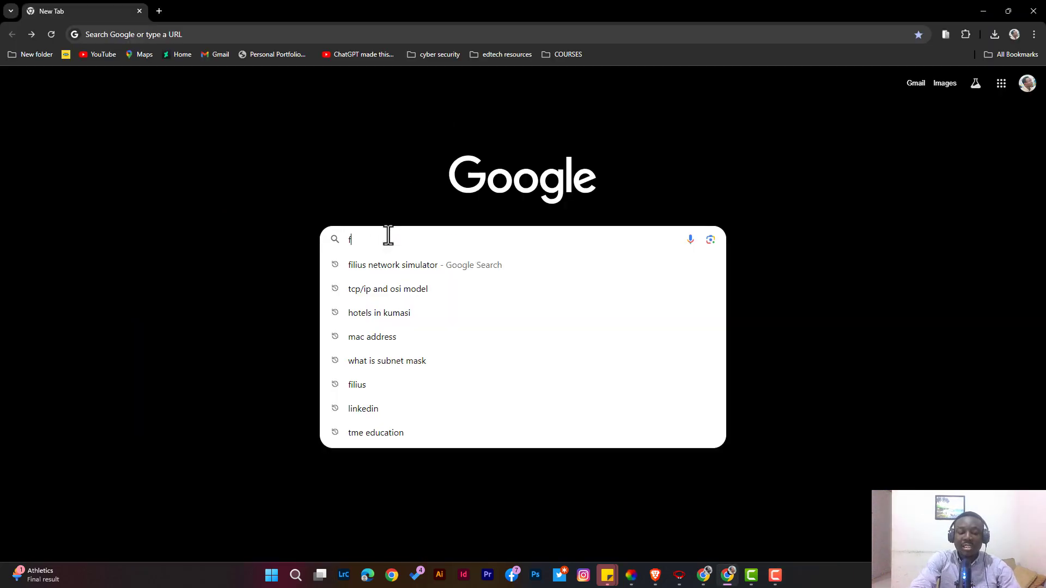
{"action": "type", "text": "ilius network simulator"}
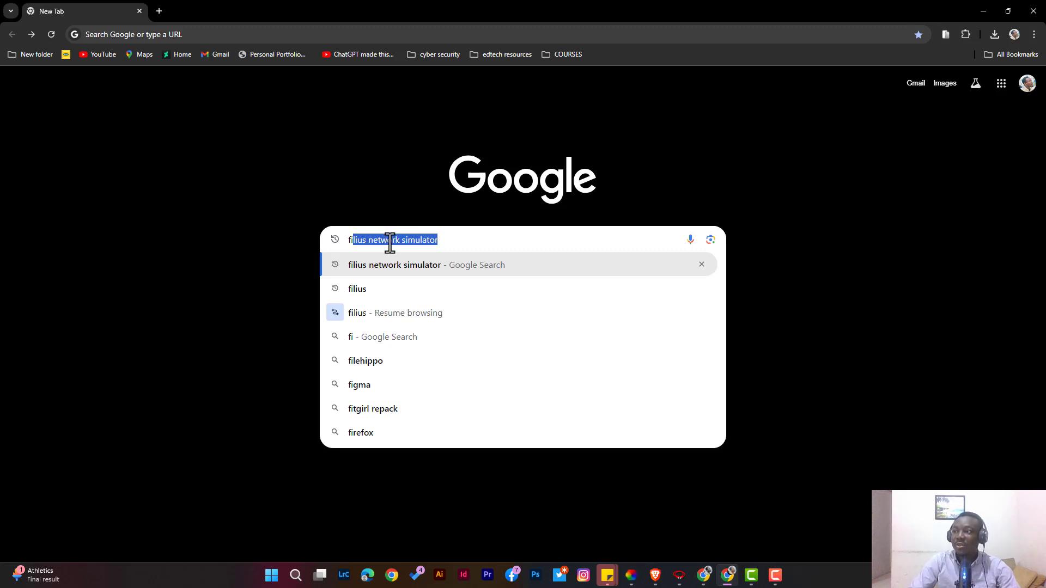
{"action": "left_click", "coordinate": [441, 240]}
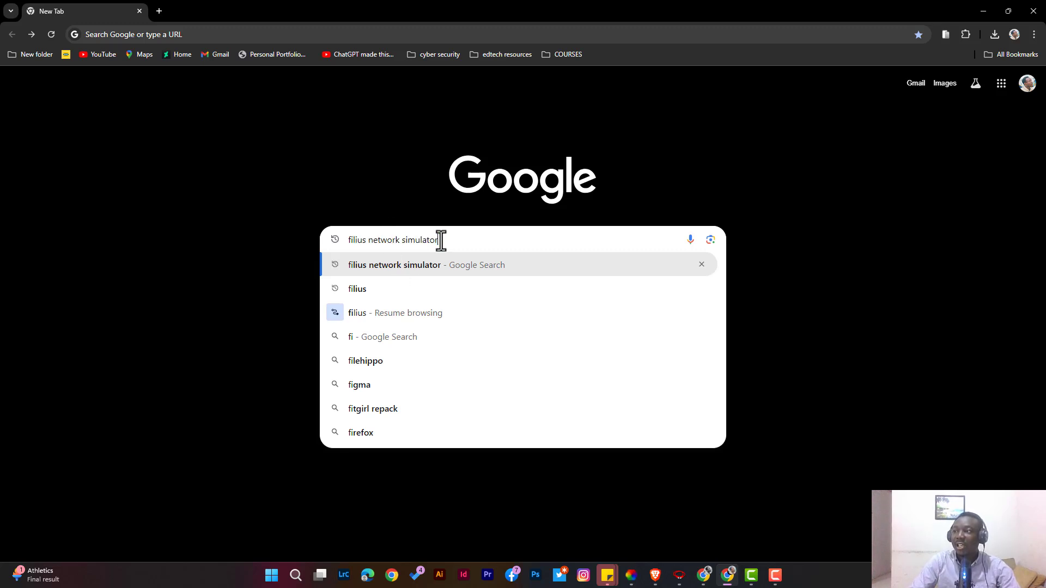
{"action": "left_click", "coordinate": [456, 265]}
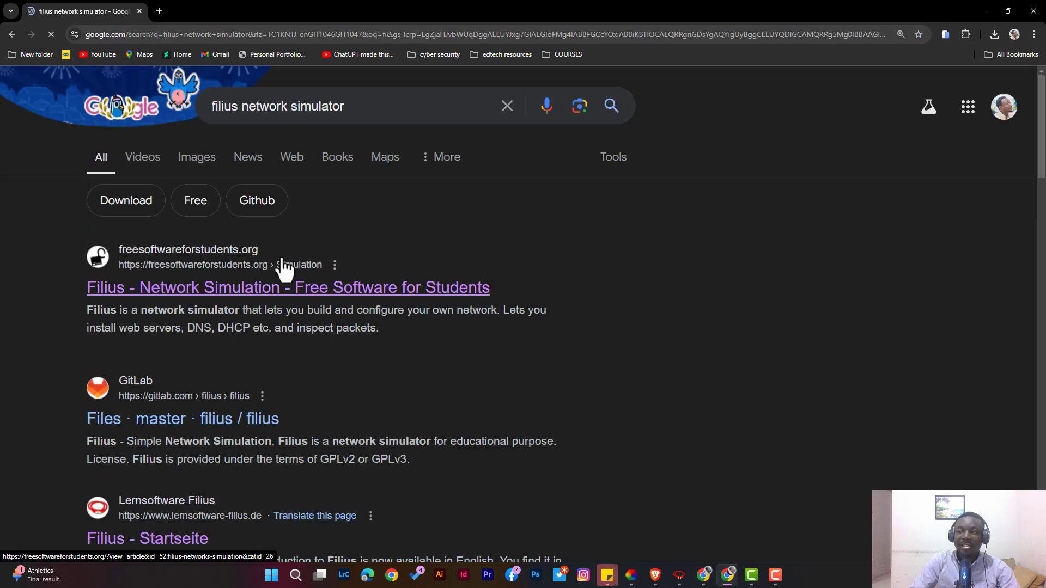
Scroll through the search results and open the Lernsoftware Filius homepage.
{"action": "scroll", "coordinate": [273, 288], "scroll_direction": "down", "scroll_amount": 2}
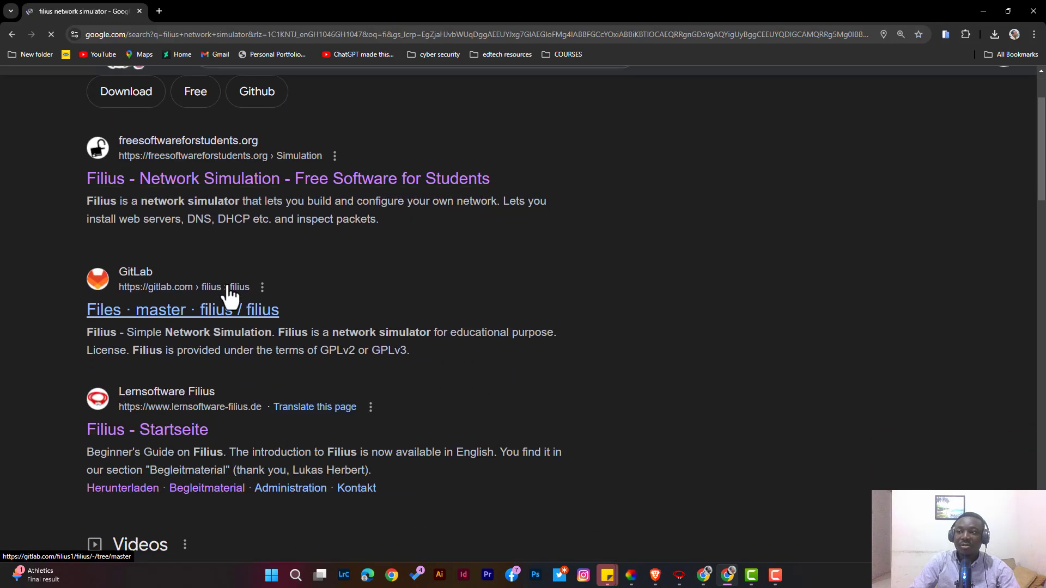
{"action": "scroll", "coordinate": [229, 294], "scroll_direction": "down", "scroll_amount": 2}
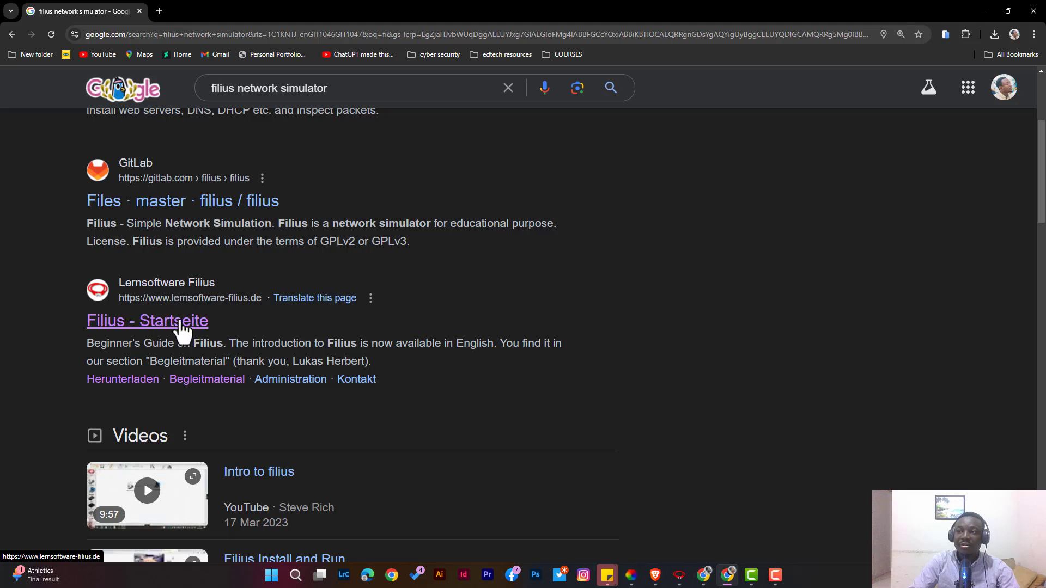
{"action": "scroll", "coordinate": [185, 332], "scroll_direction": "down", "scroll_amount": 1}
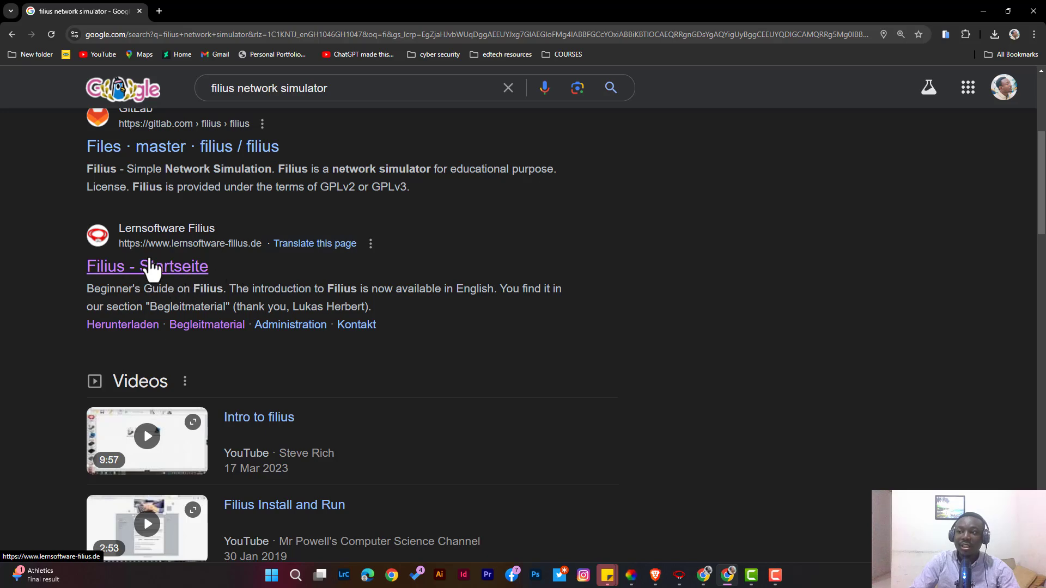
{"action": "scroll", "coordinate": [147, 264], "scroll_direction": "down", "scroll_amount": 1}
{"action": "scroll", "coordinate": [143, 256], "scroll_direction": "up", "scroll_amount": 1}
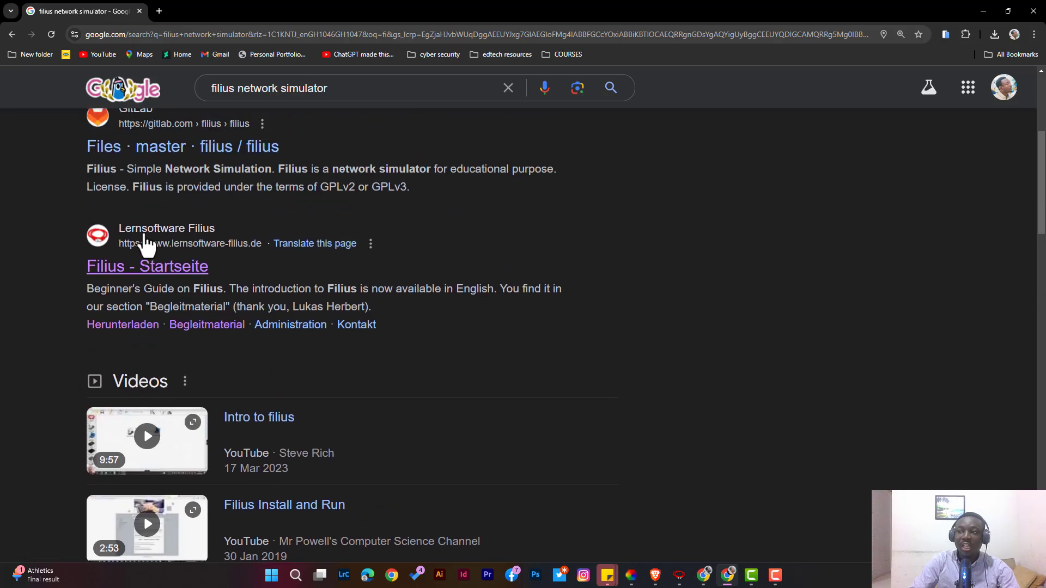
{"action": "left_click", "coordinate": [124, 275]}
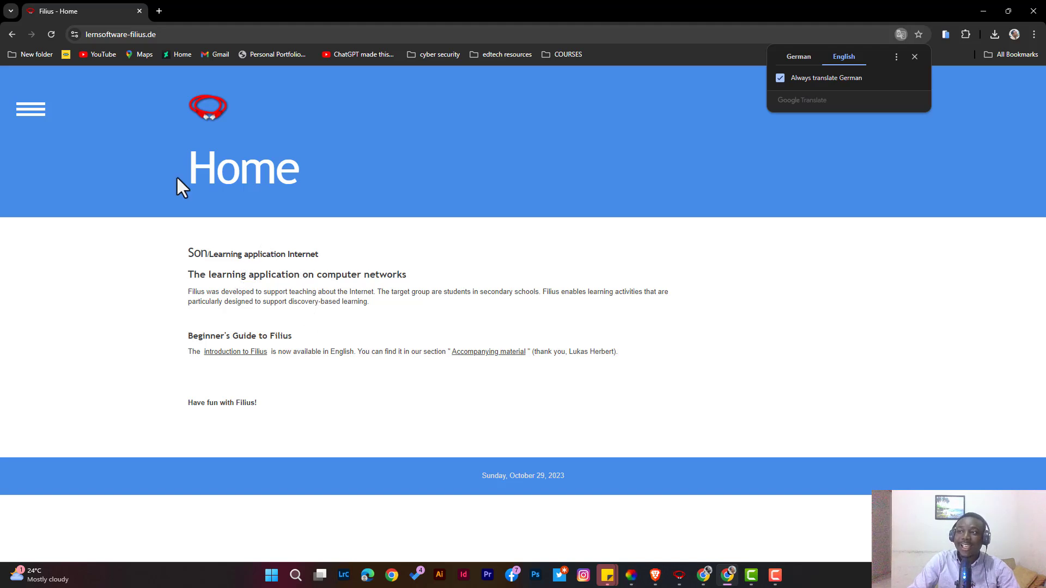
Open the site's navigation menu and go to the Download page.
{"action": "left_click", "coordinate": [30, 119]}
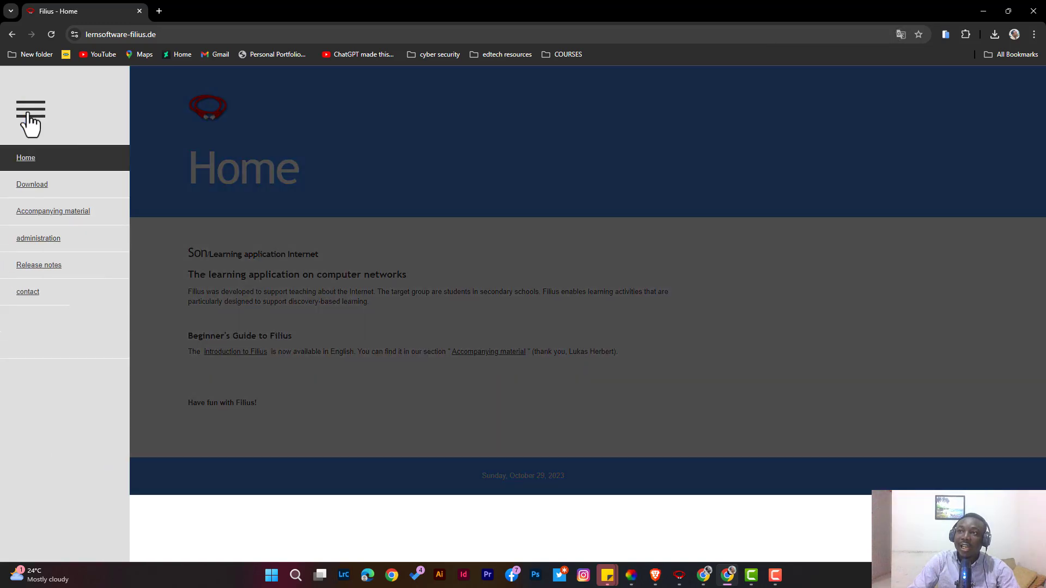
{"action": "left_click", "coordinate": [38, 119]}
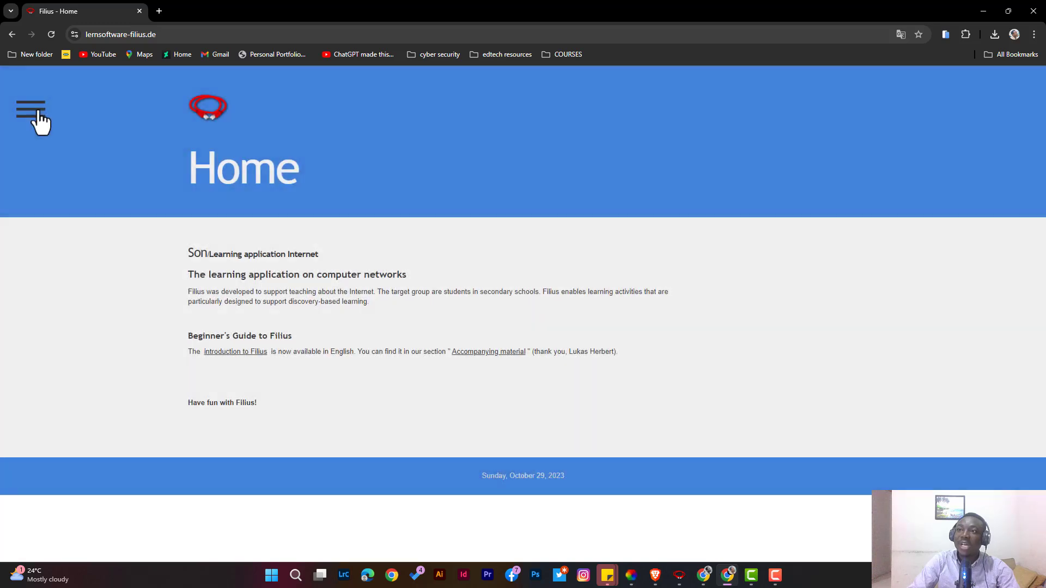
{"action": "left_click", "coordinate": [38, 121]}
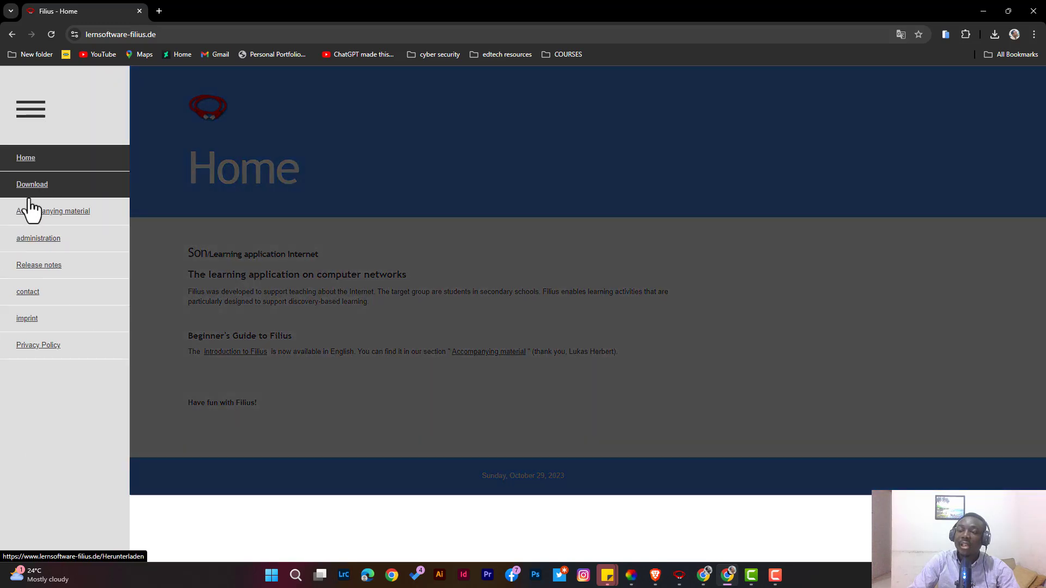
{"action": "left_click", "coordinate": [34, 185]}
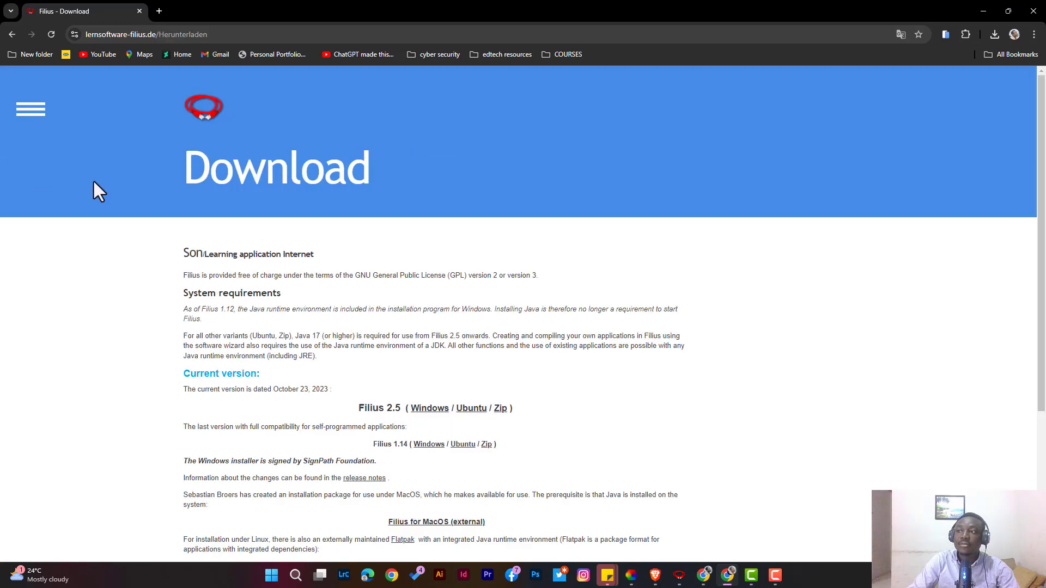
Download the Windows installer for Filius 2.5, keeping the unverified file.
{"action": "scroll", "coordinate": [304, 252], "scroll_direction": "down", "scroll_amount": 3}
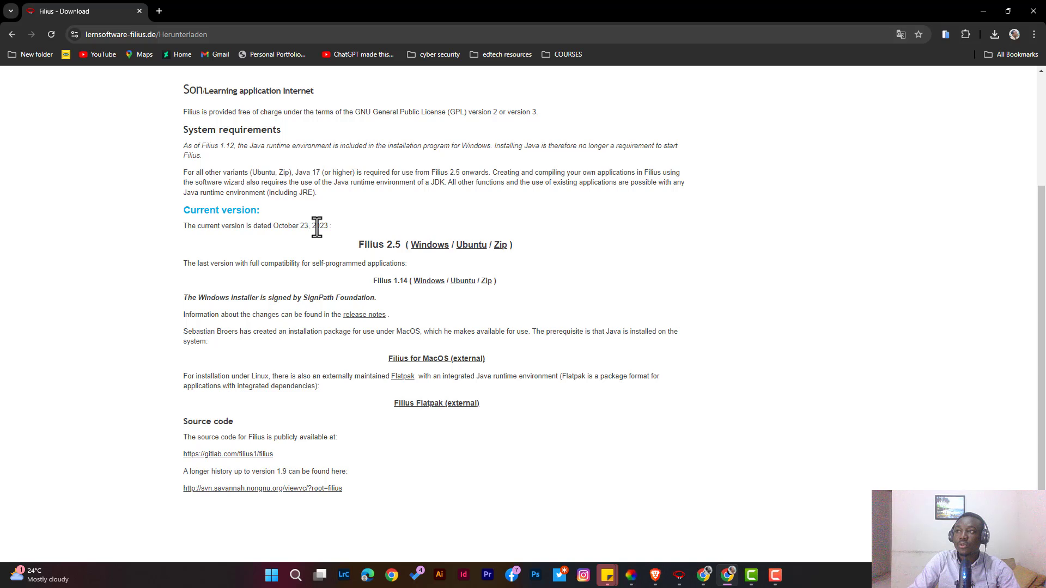
{"action": "left_click_drag", "start_coordinate": [330, 226], "coordinate": [316, 226]}
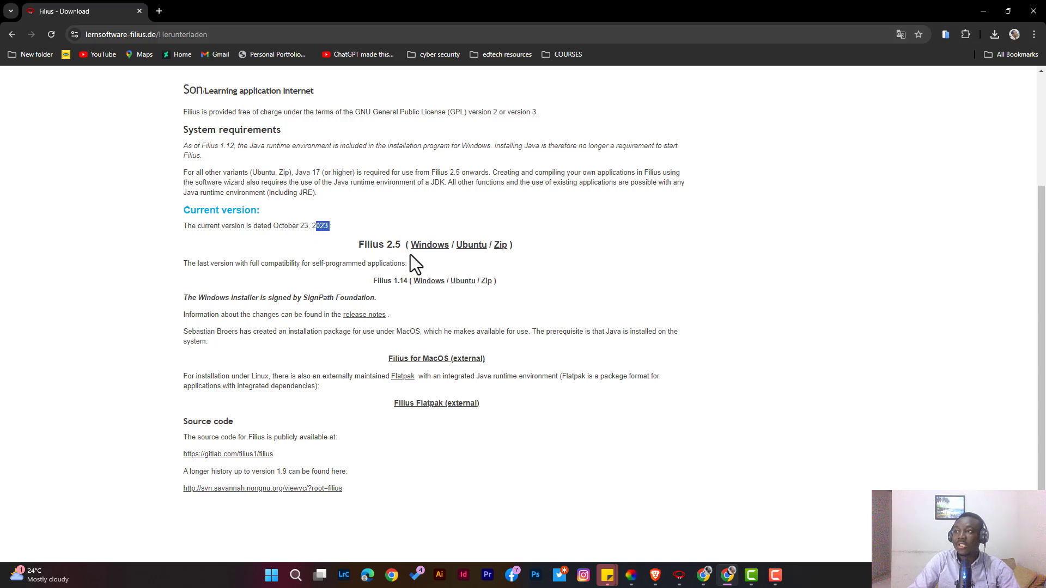
{"action": "left_click", "coordinate": [429, 246]}
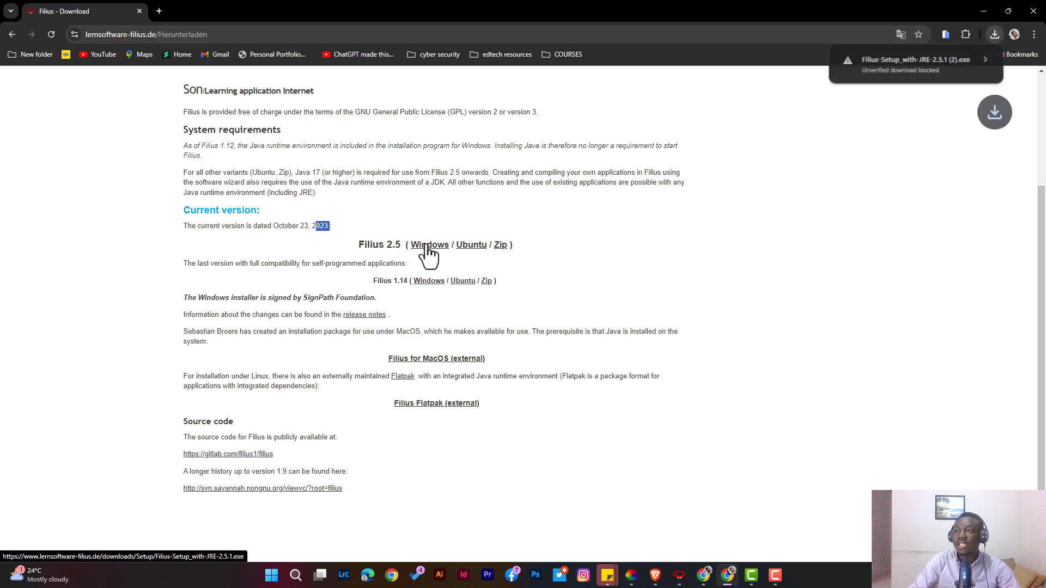
{"action": "left_click", "coordinate": [983, 59]}
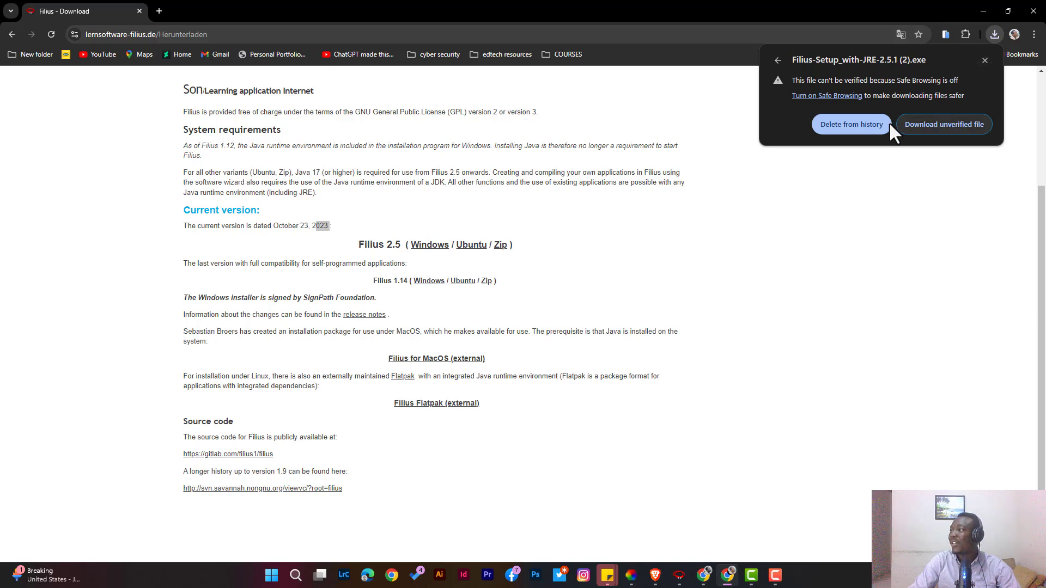
{"action": "left_click", "coordinate": [937, 123]}
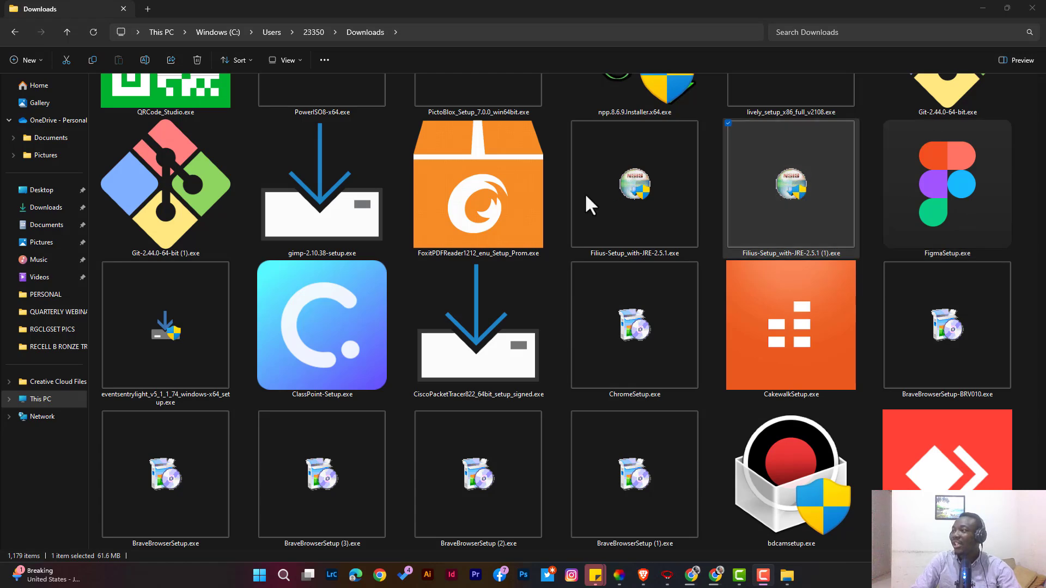
Run the Filius-Setup_with-JRE-2.5.1 installer, accept the licence, install to C:\Program Files\Filius and finish.
{"action": "double_click", "coordinate": [782, 169]}
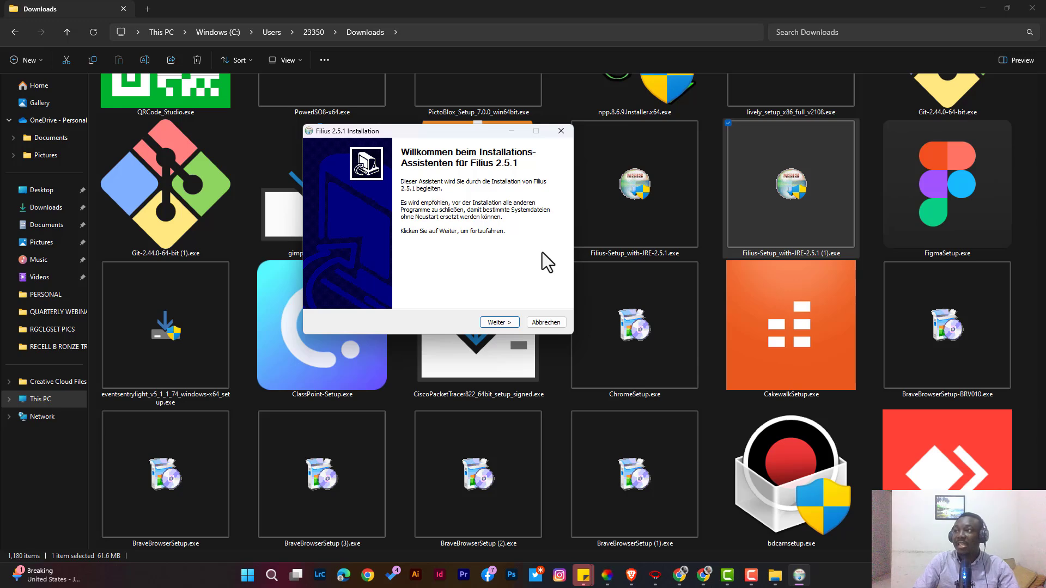
{"action": "left_click", "coordinate": [496, 320]}
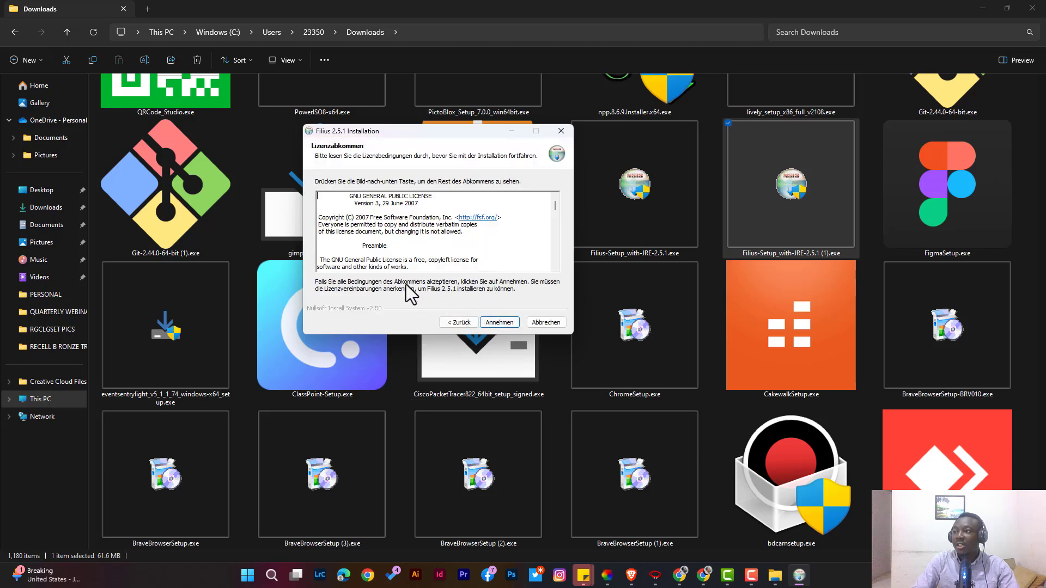
{"action": "scroll", "coordinate": [519, 240], "scroll_direction": "down", "scroll_amount": 6}
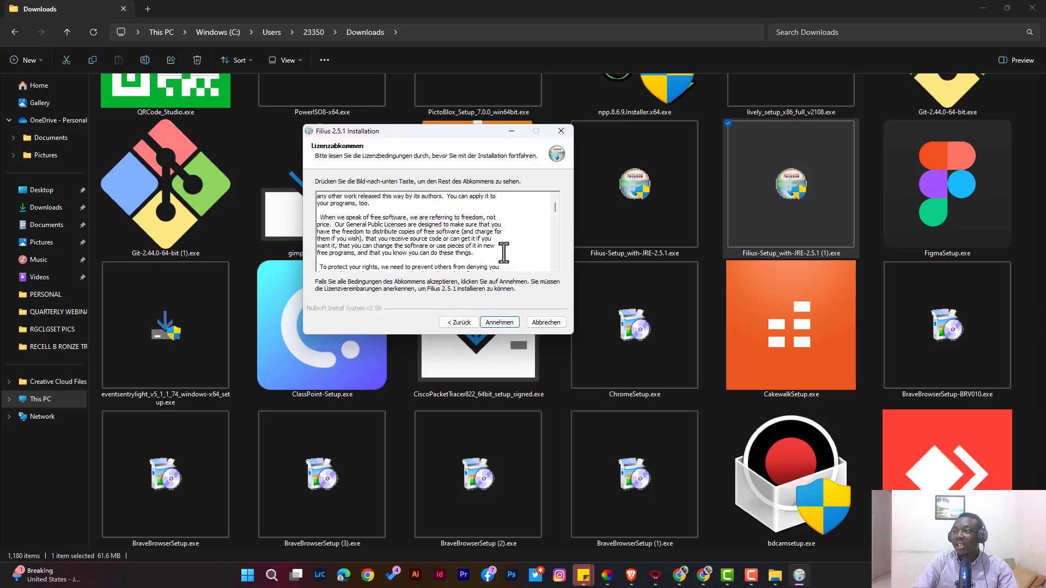
{"action": "left_click", "coordinate": [499, 321]}
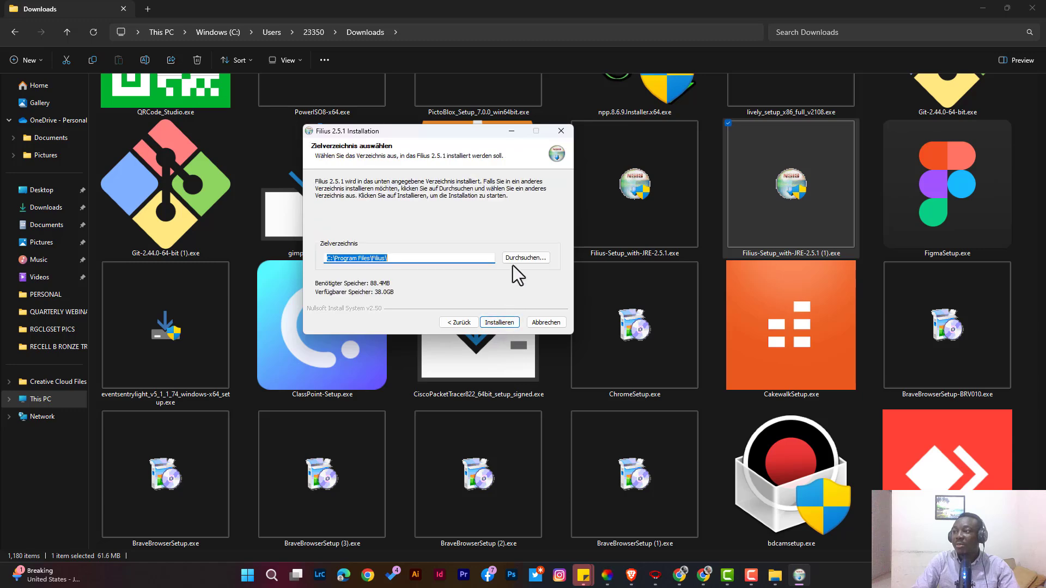
{"action": "left_click", "coordinate": [491, 322]}
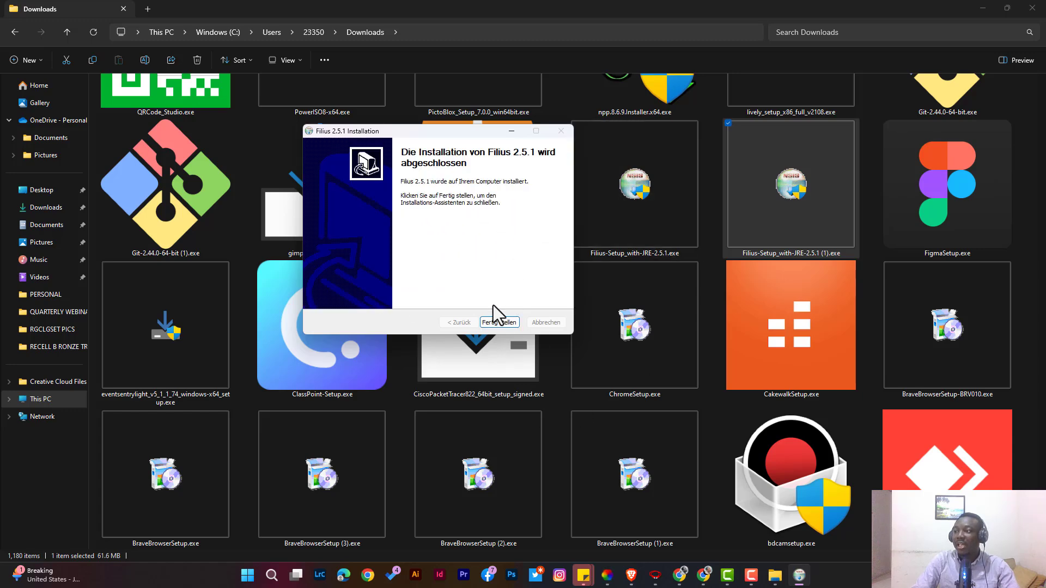
{"action": "left_click", "coordinate": [500, 324]}
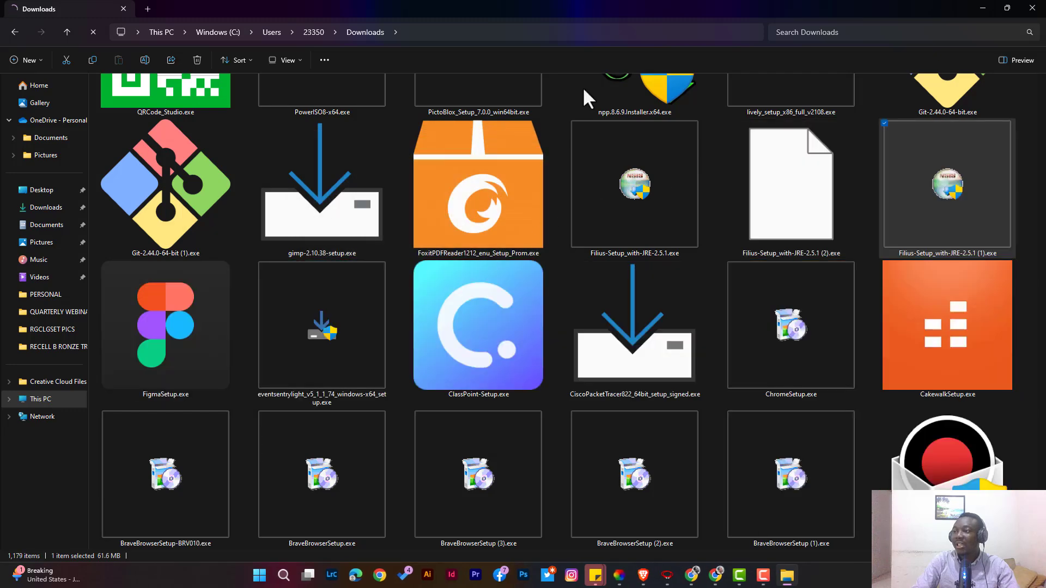
{"action": "left_click", "coordinate": [983, 8]}
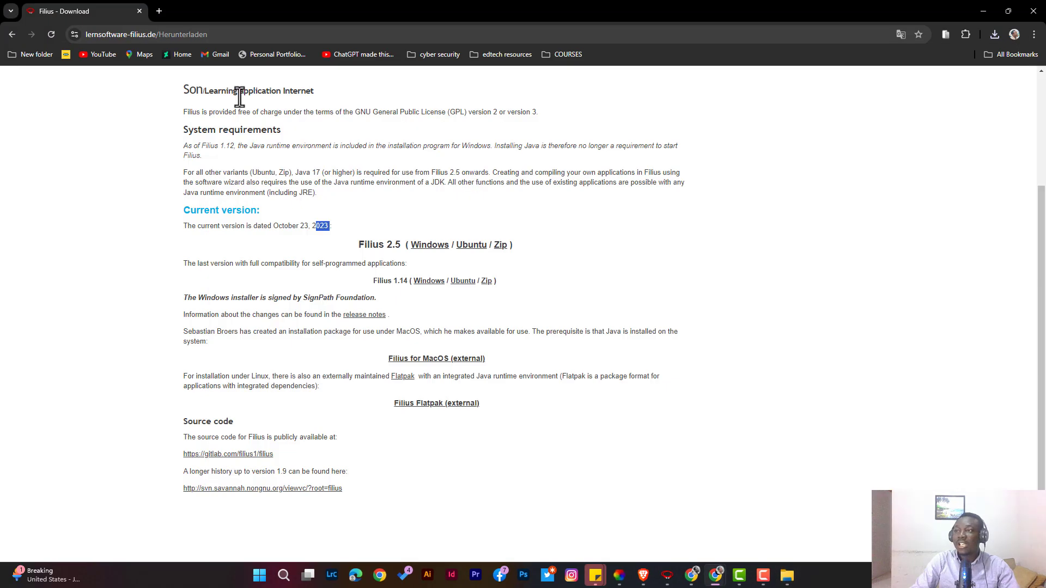
{"action": "scroll", "coordinate": [290, 238], "scroll_direction": "up", "scroll_amount": 2}
{"action": "scroll", "coordinate": [292, 239], "scroll_direction": "up", "scroll_amount": 1}
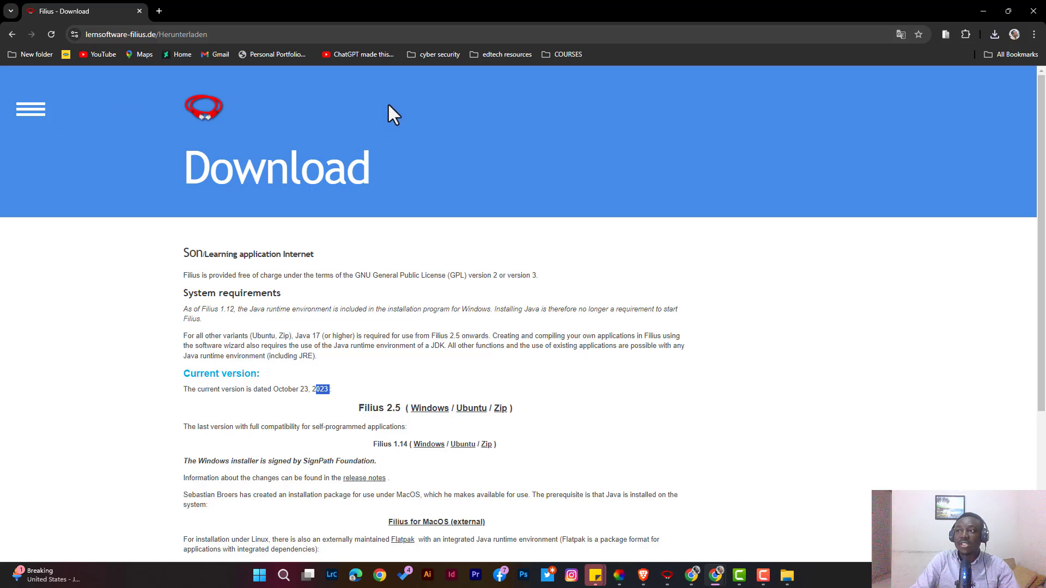
{"action": "left_click", "coordinate": [983, 10]}
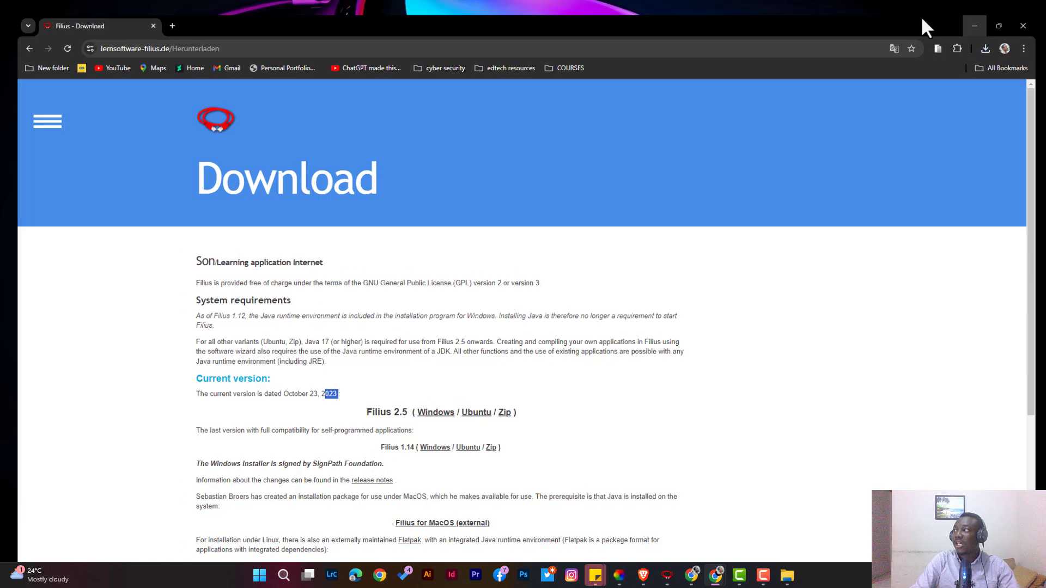
Search the Start menu for filius and launch the Filius app.
{"action": "left_click", "coordinate": [260, 578]}
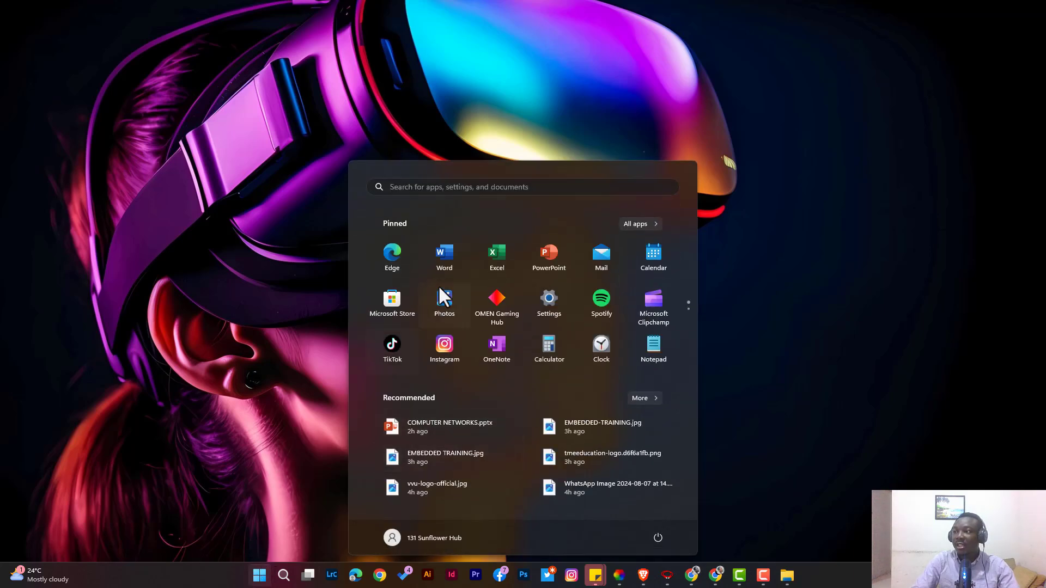
{"action": "type", "text": "filius"}
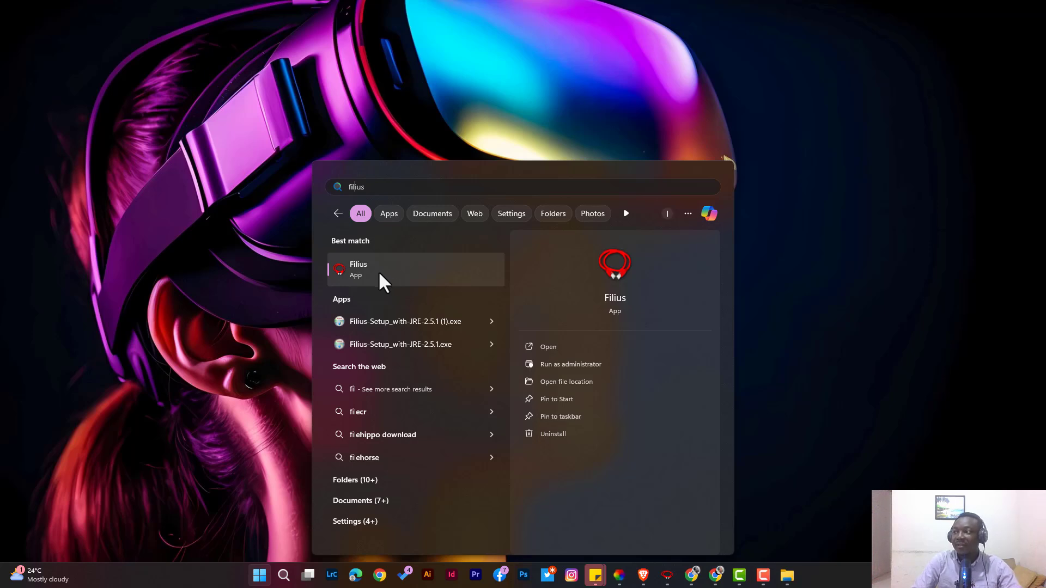
{"action": "left_click", "coordinate": [385, 273]}
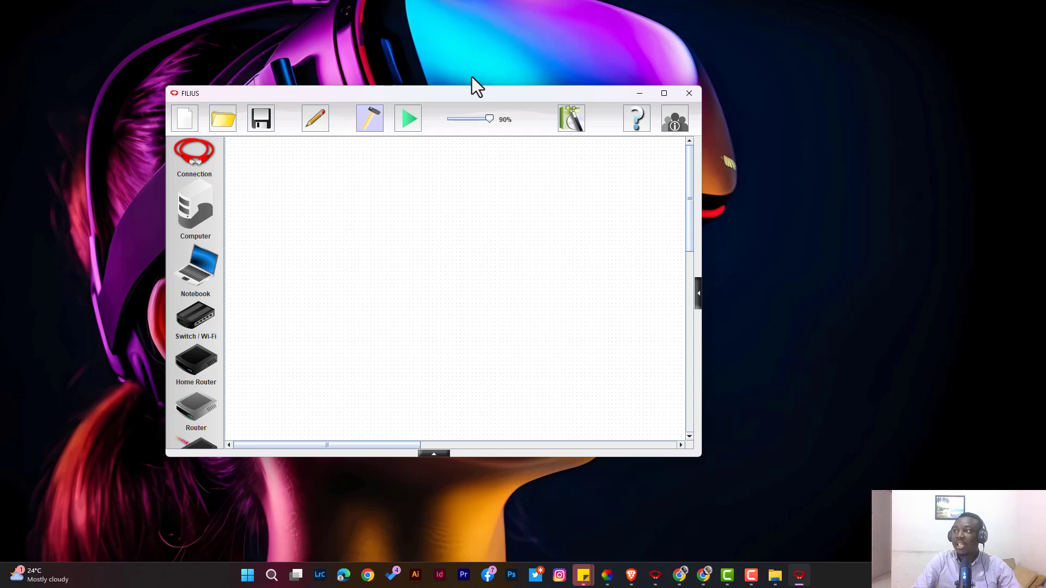
Maximize the Filius window and set the simulation speed to 60%.
{"action": "left_click_drag", "start_coordinate": [489, 97], "coordinate": [549, 1]}
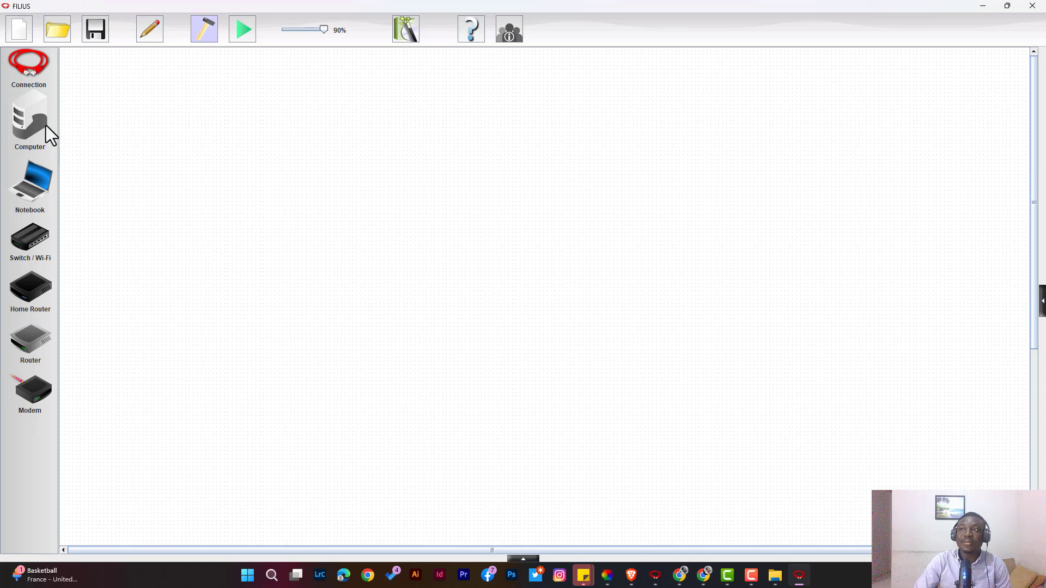
{"action": "left_click", "coordinate": [28, 63]}
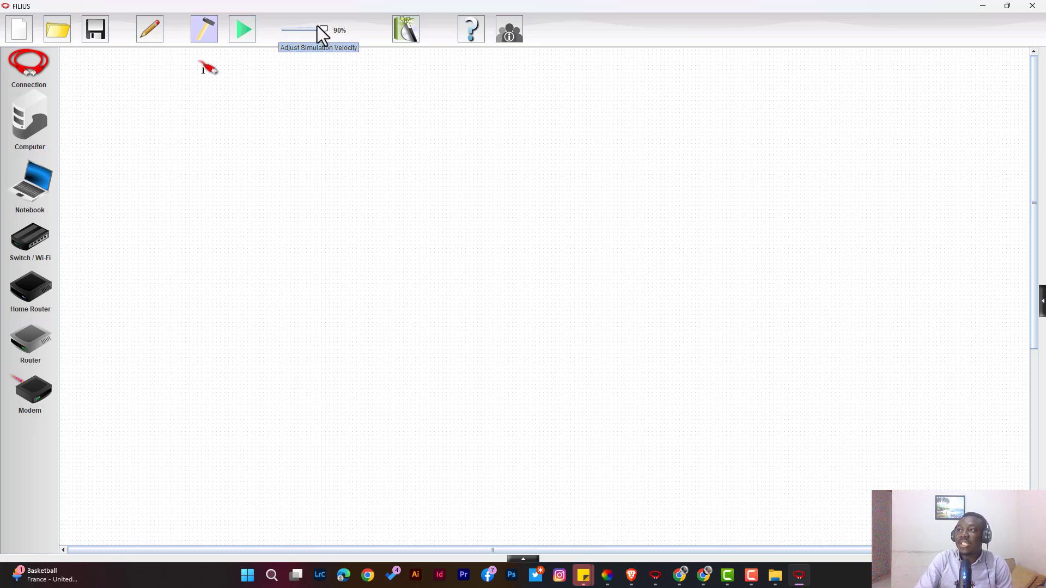
{"action": "mouse_move", "coordinate": [325, 29]}
{"action": "left_mouse_down"}
{"action": "mouse_move", "coordinate": [287, 34]}
{"action": "mouse_move", "coordinate": [324, 39]}
{"action": "mouse_move", "coordinate": [285, 33]}
{"action": "mouse_move", "coordinate": [309, 32]}
{"action": "left_mouse_up"}
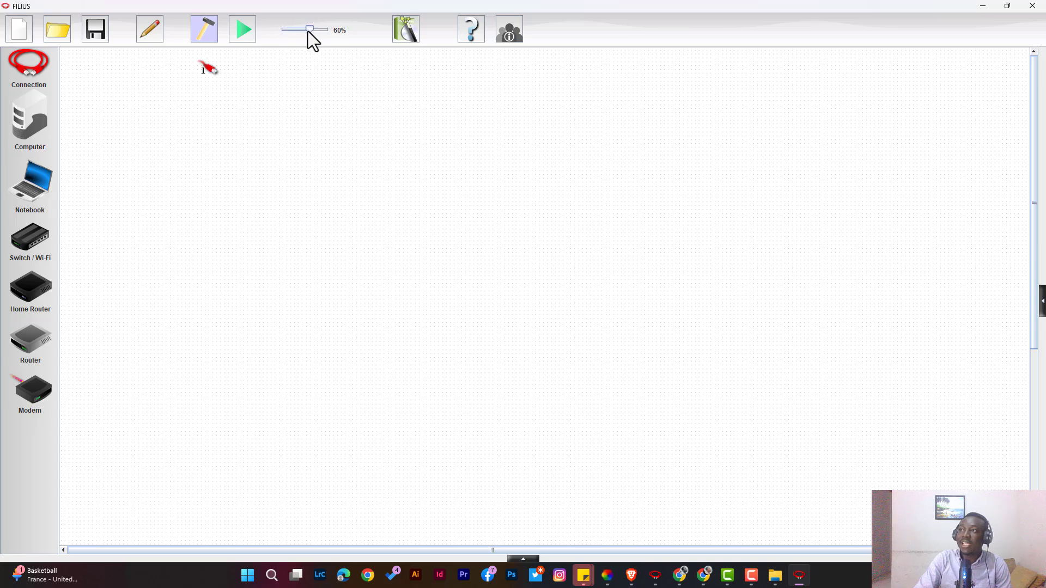
Open the Software assistant to view its options, then exit it.
{"action": "left_click", "coordinate": [406, 30]}
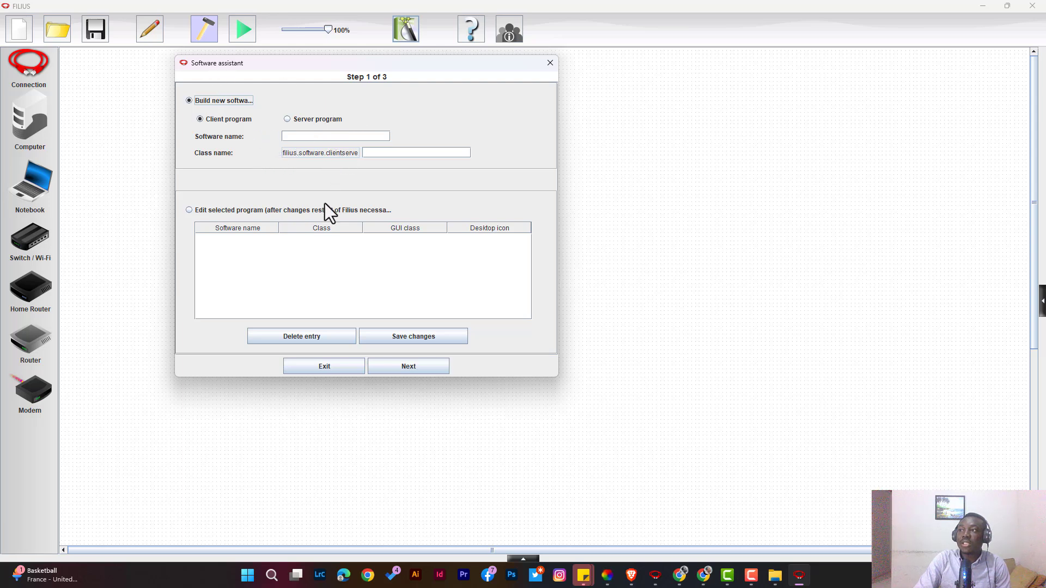
{"action": "left_click", "coordinate": [275, 236]}
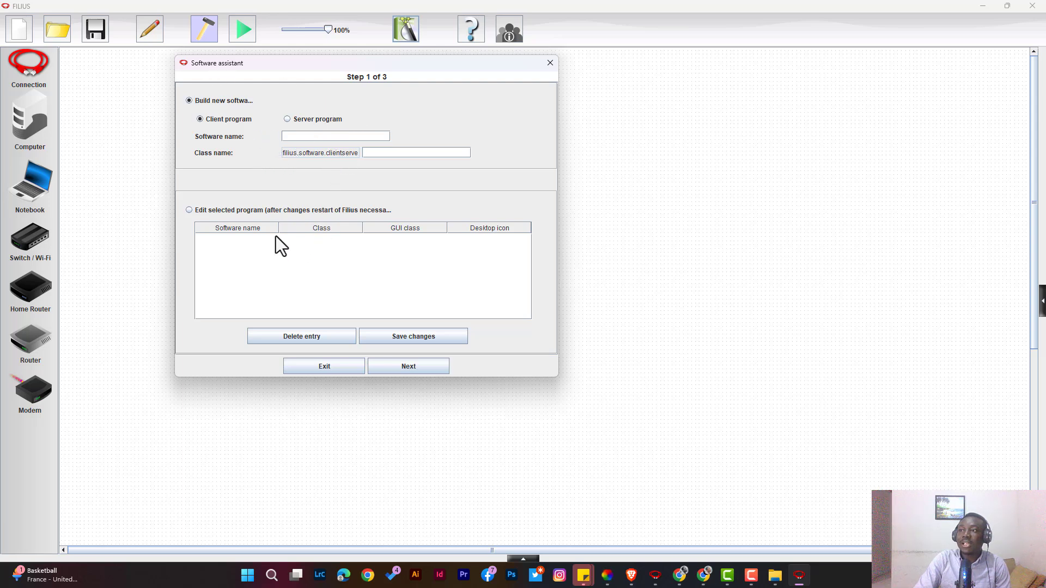
{"action": "left_click", "coordinate": [549, 64]}
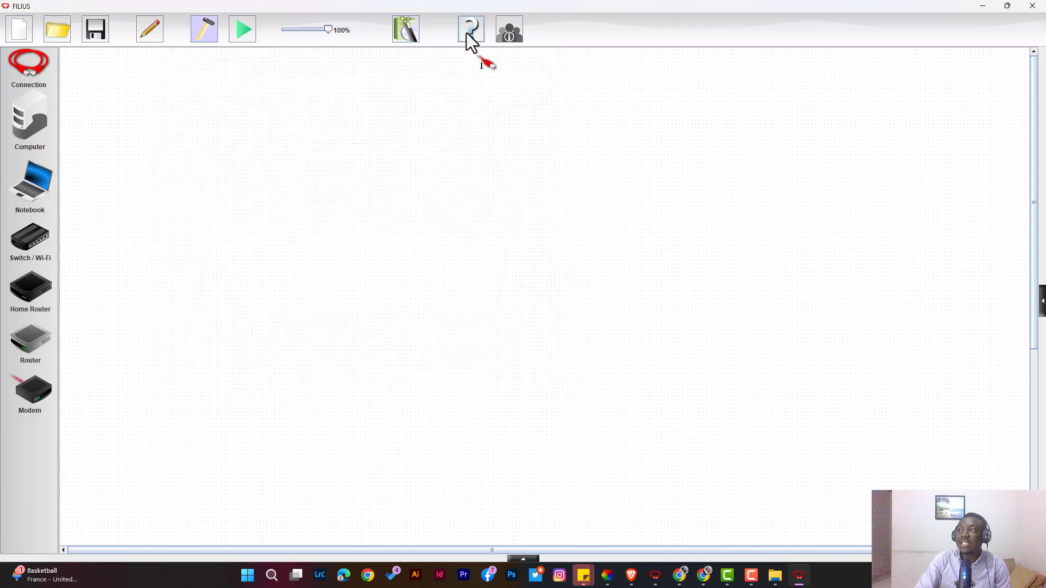
Open the Design Mode help panel and the program information dialog to read about the software, then close the dialog.
{"action": "left_click", "coordinate": [467, 32]}
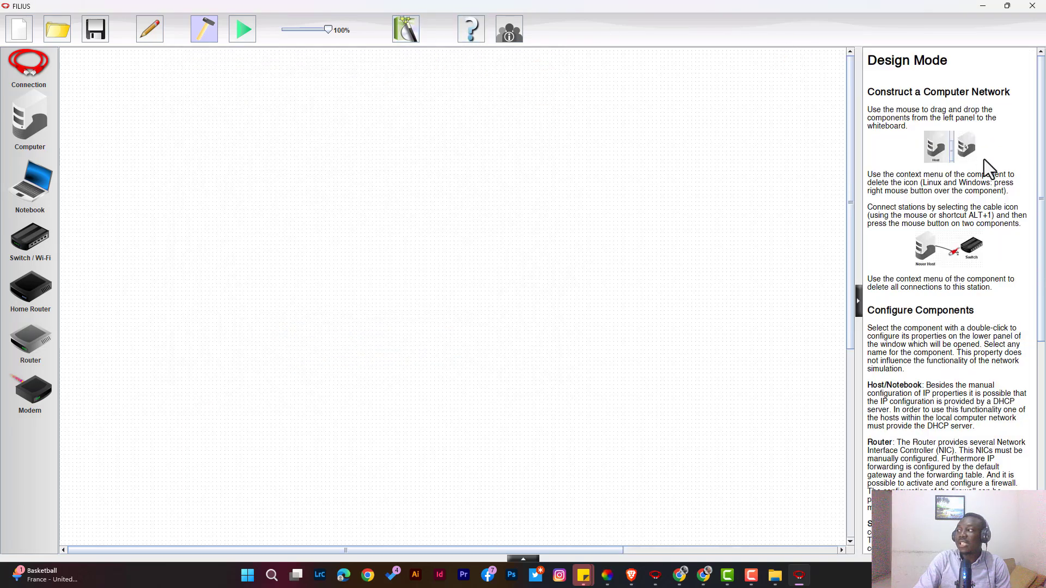
{"action": "scroll", "coordinate": [970, 234], "scroll_direction": "down", "scroll_amount": 10}
{"action": "scroll", "coordinate": [940, 246], "scroll_direction": "up", "scroll_amount": 10}
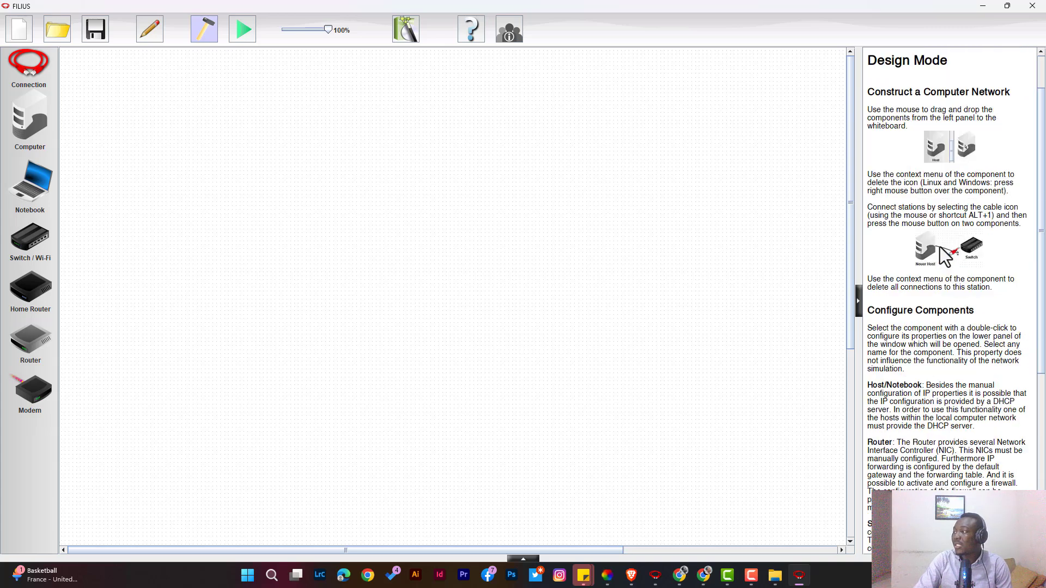
{"action": "scroll", "coordinate": [940, 248], "scroll_direction": "down", "scroll_amount": 10}
{"action": "scroll", "coordinate": [936, 253], "scroll_direction": "up", "scroll_amount": 10}
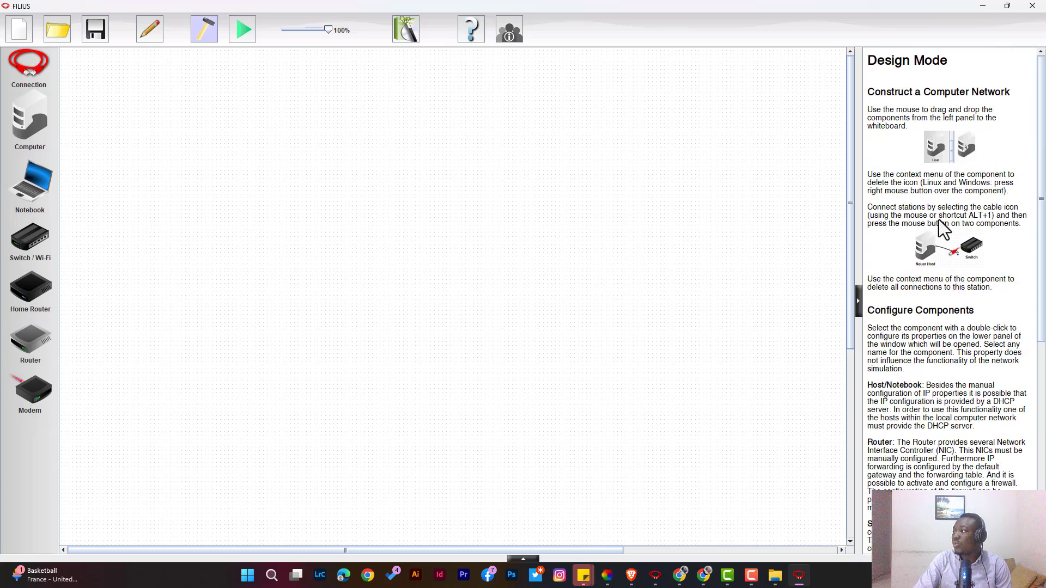
{"action": "scroll", "coordinate": [940, 245], "scroll_direction": "down", "scroll_amount": 3}
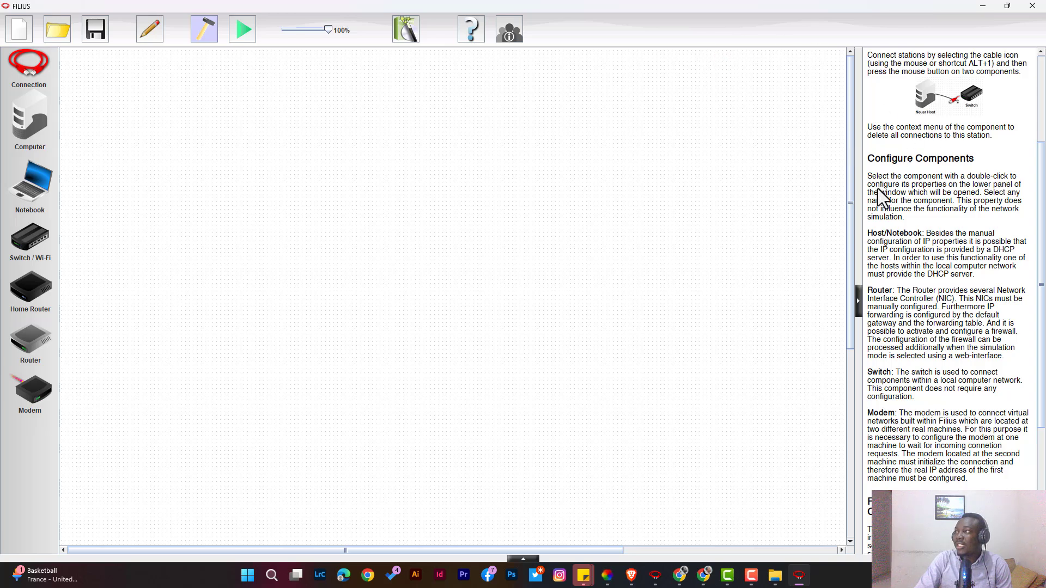
{"action": "scroll", "coordinate": [905, 174], "scroll_direction": "up", "scroll_amount": 3}
{"action": "scroll", "coordinate": [912, 166], "scroll_direction": "down", "scroll_amount": 6}
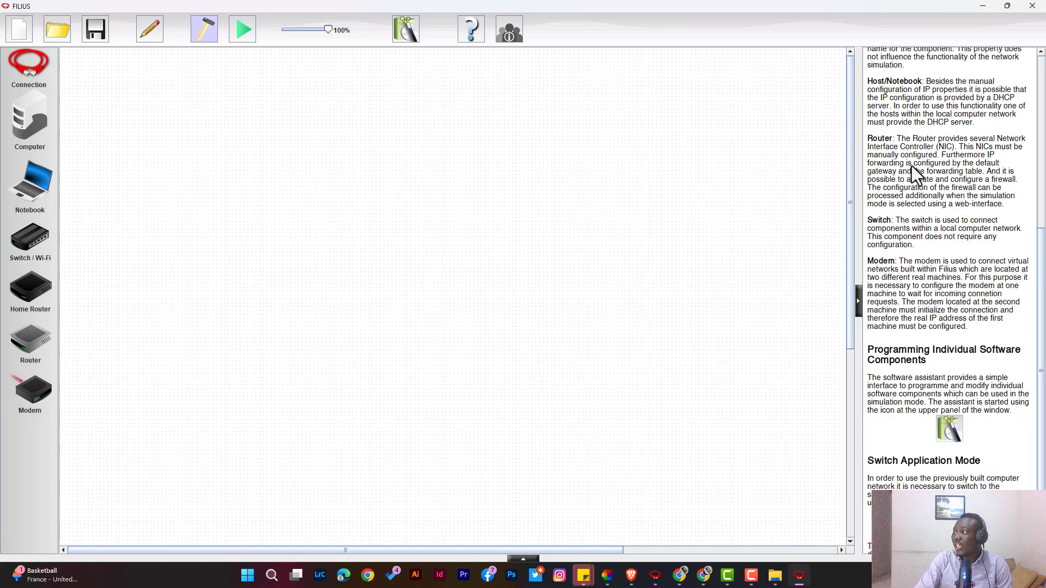
{"action": "left_click_drag", "start_coordinate": [907, 140], "coordinate": [945, 147]}
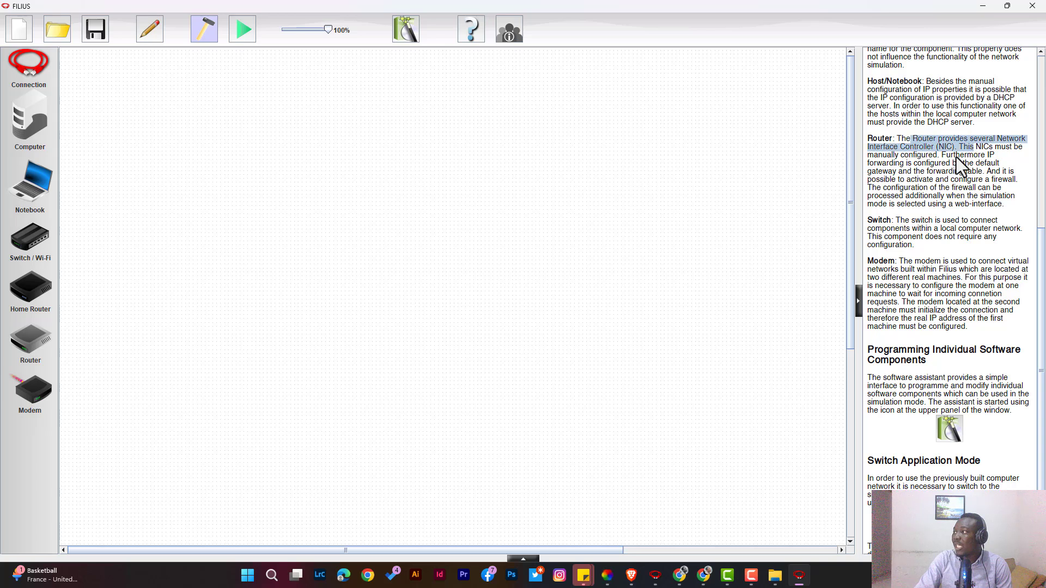
{"action": "left_click_drag", "start_coordinate": [935, 83], "coordinate": [958, 90]}
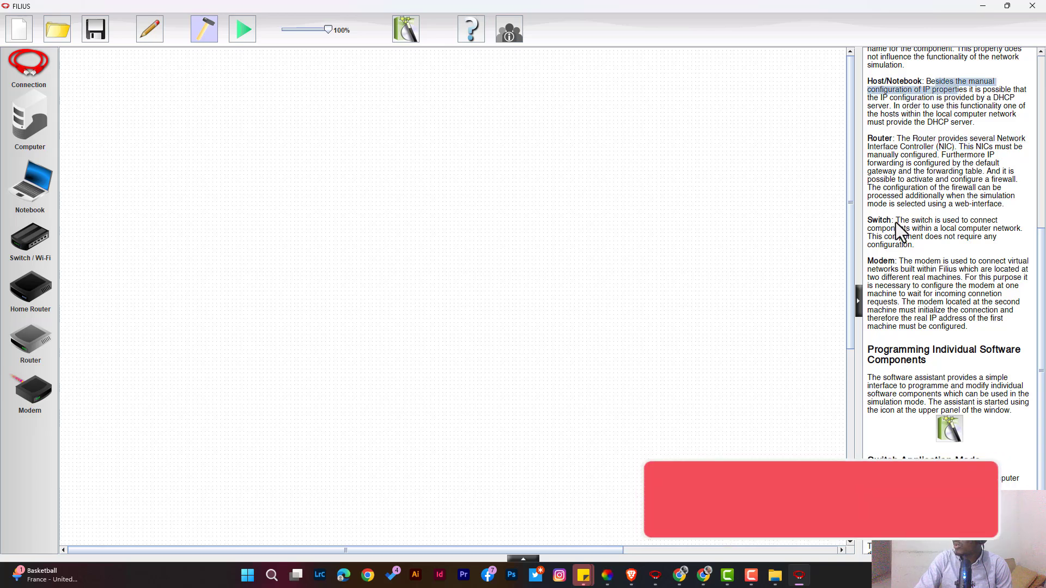
{"action": "left_click", "coordinate": [895, 223]}
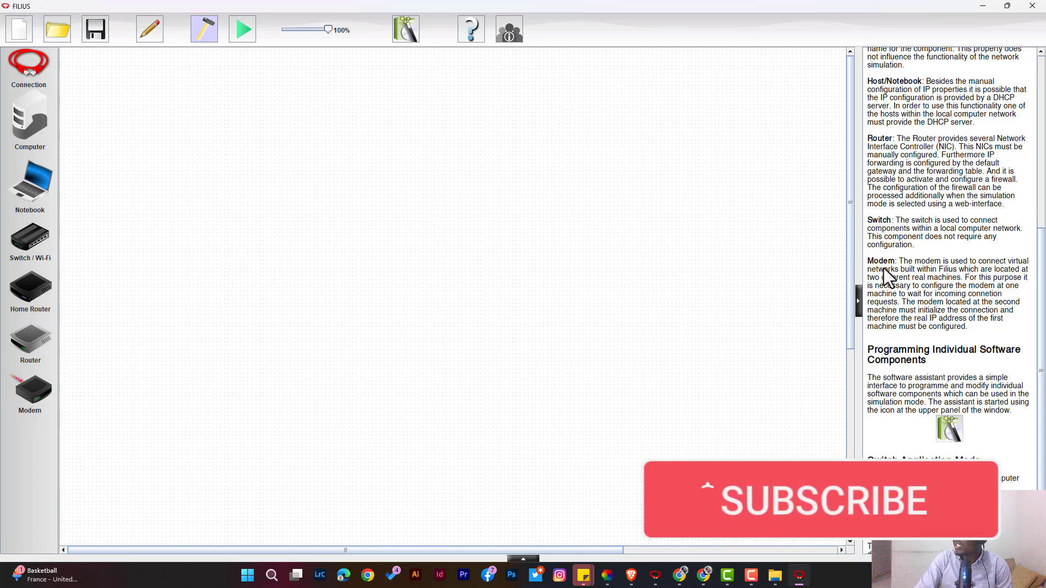
{"action": "scroll", "coordinate": [890, 271], "scroll_direction": "down", "scroll_amount": 3}
{"action": "scroll", "coordinate": [893, 278], "scroll_direction": "up", "scroll_amount": 12}
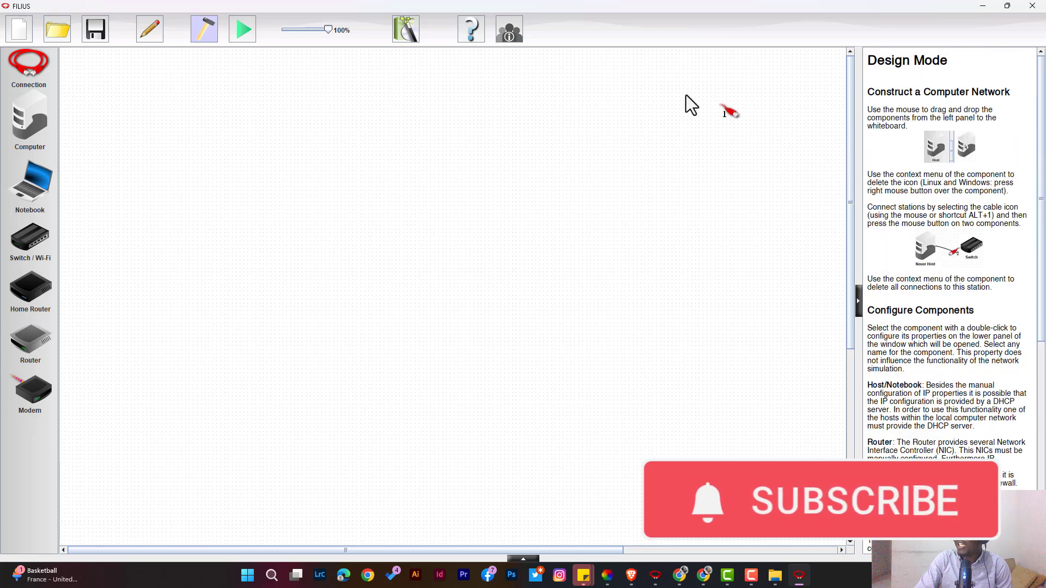
{"action": "left_click", "coordinate": [515, 34]}
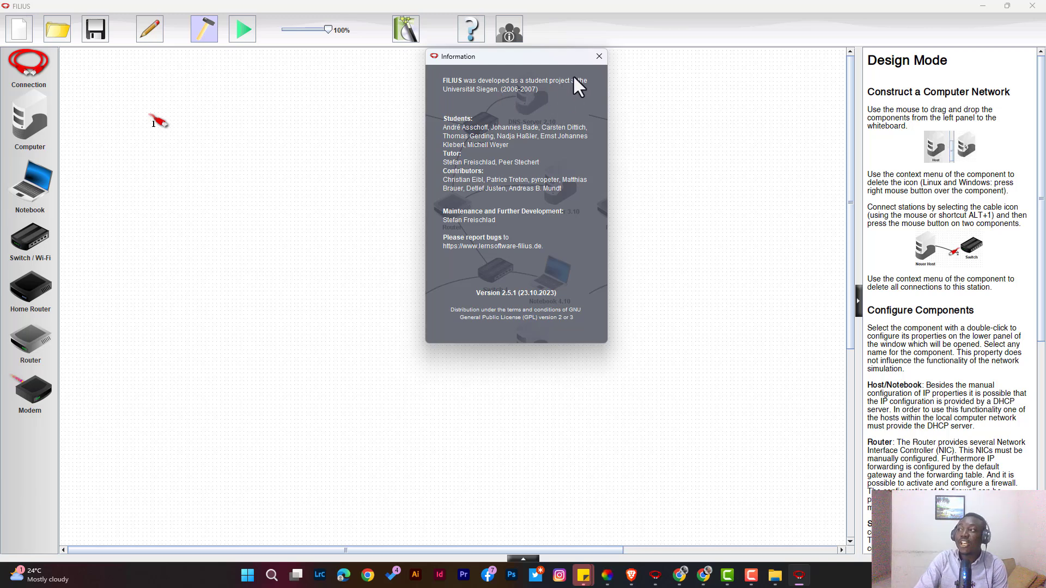
{"action": "left_click", "coordinate": [598, 56]}
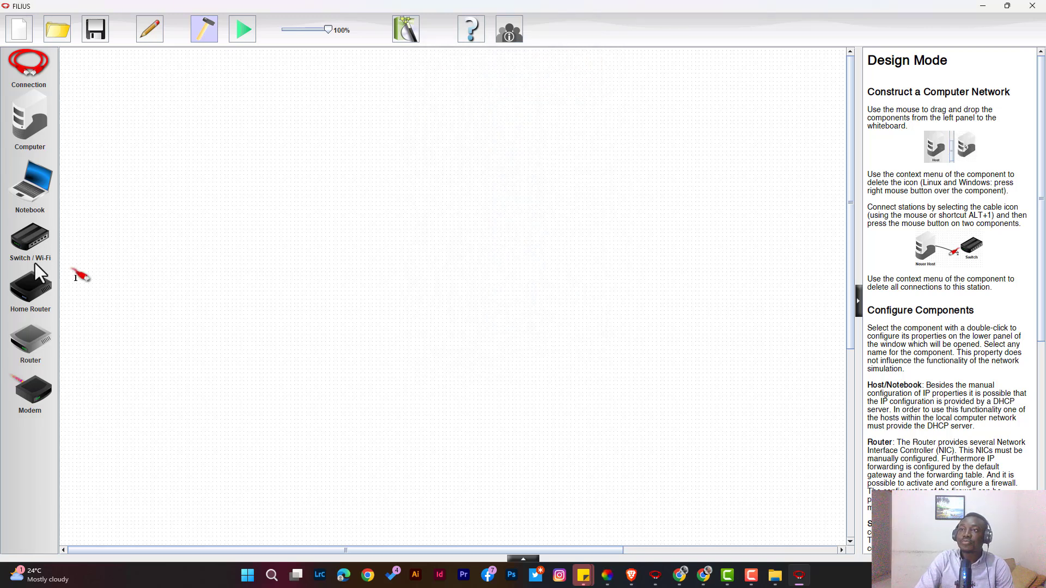
Leave the connection tool and place two notebooks on the canvas, side by side.
{"action": "left_click", "coordinate": [37, 68]}
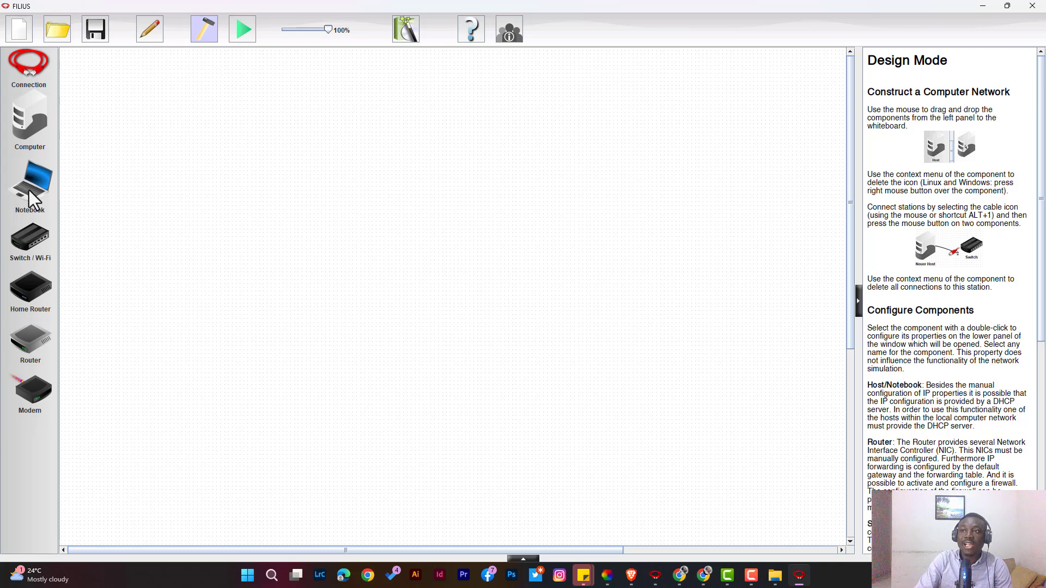
{"action": "left_click_drag", "start_coordinate": [31, 190], "coordinate": [256, 221]}
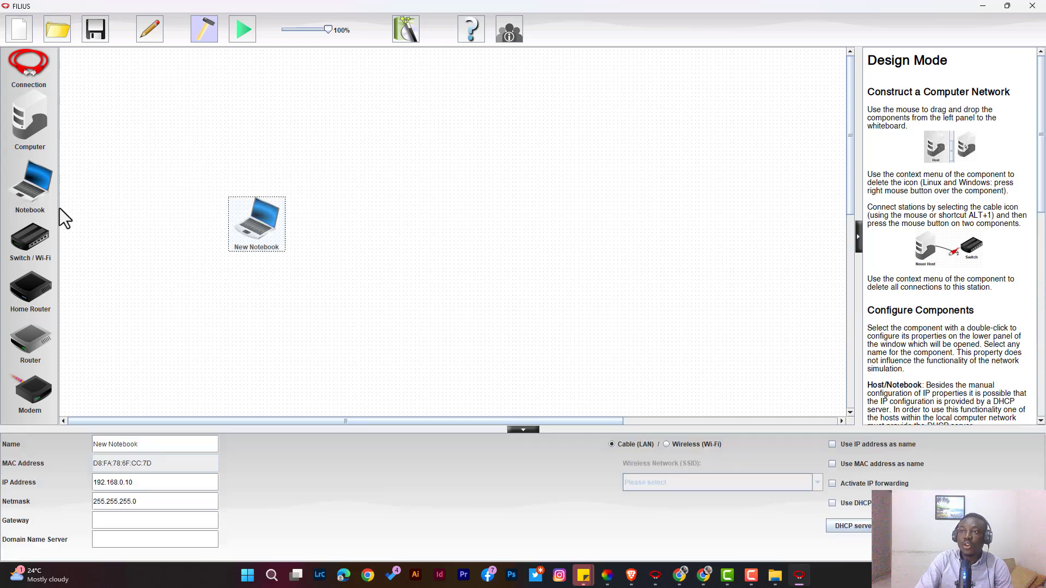
{"action": "left_click_drag", "start_coordinate": [34, 193], "coordinate": [559, 218]}
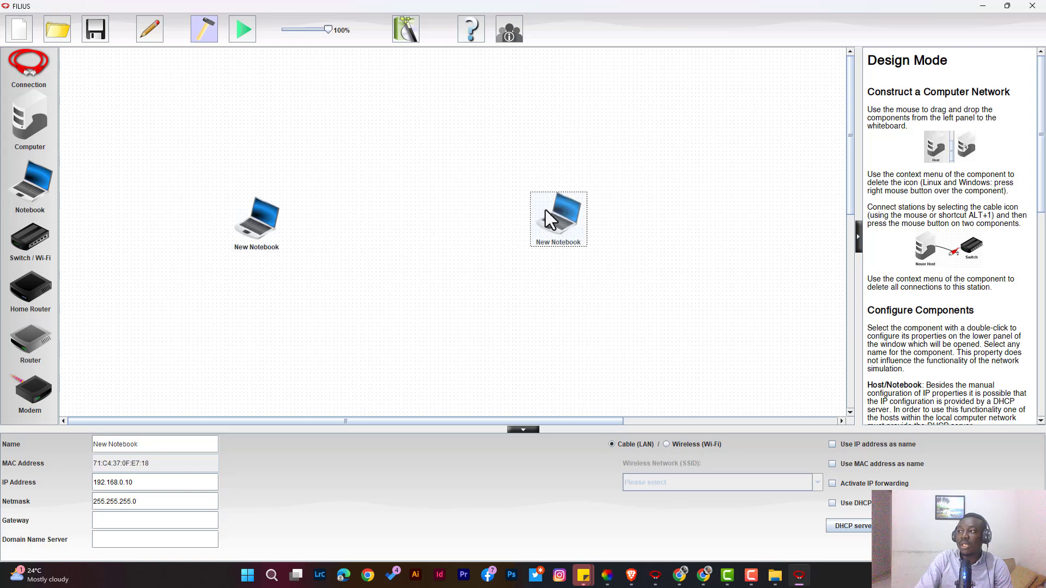
Rename the left notebook to Kofi and nudge it slightly left.
{"action": "left_click", "coordinate": [269, 238]}
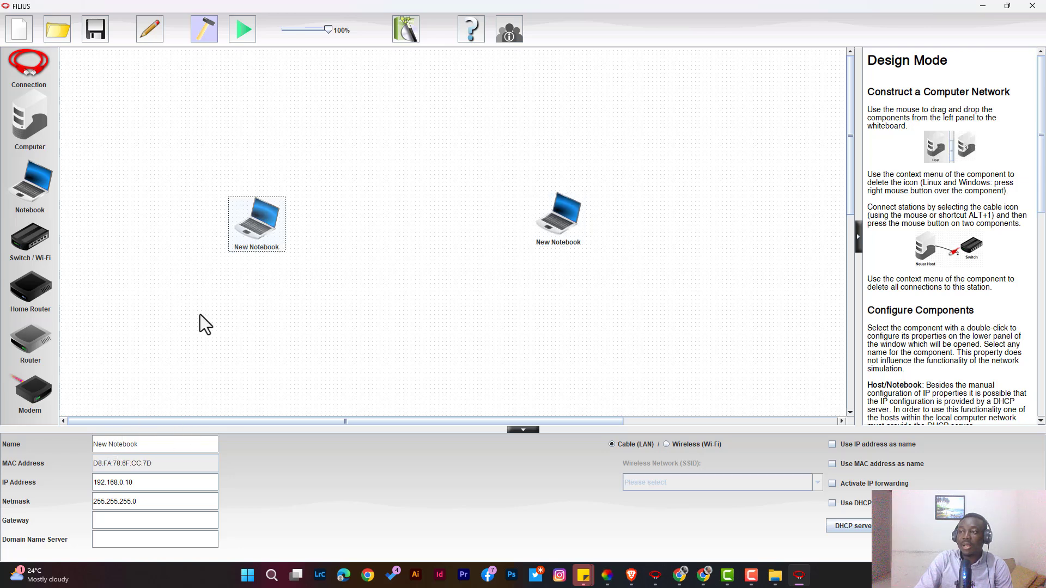
{"action": "left_click", "coordinate": [562, 222]}
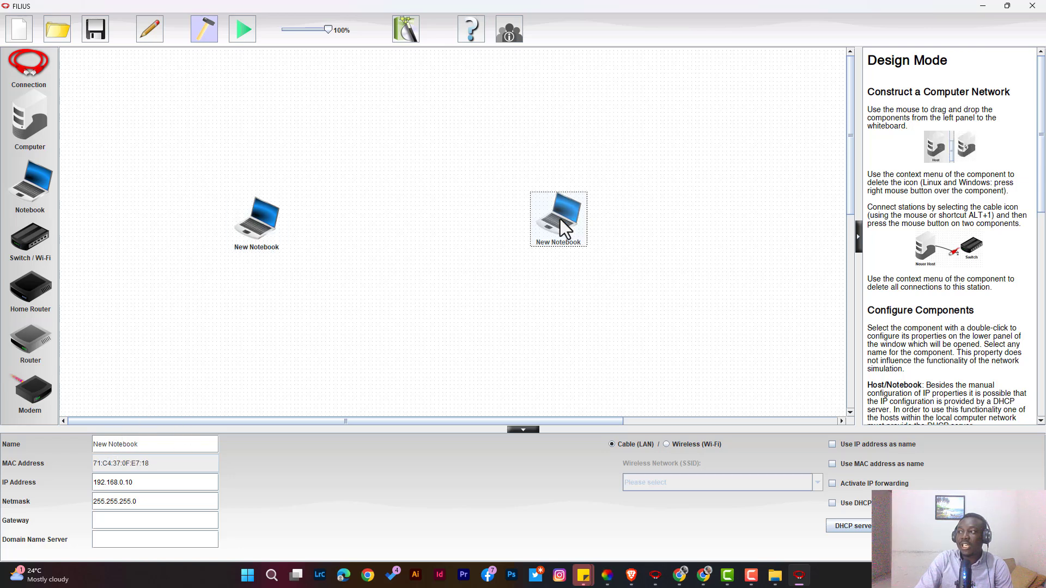
{"action": "left_click", "coordinate": [260, 224]}
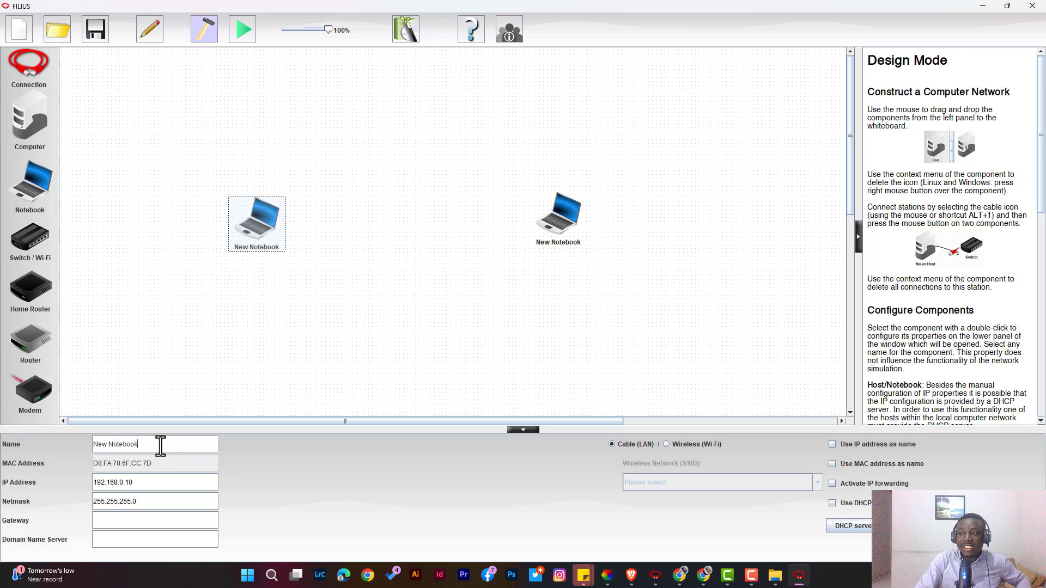
{"action": "double_click", "coordinate": [111, 444]}
{"action": "left_click", "coordinate": [163, 437]}
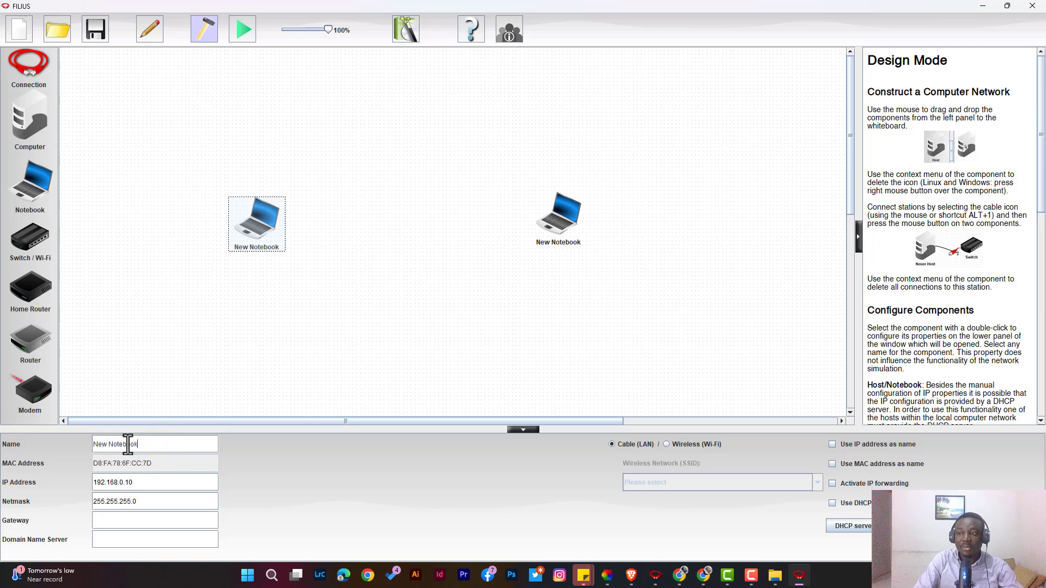
{"action": "left_click_drag", "start_coordinate": [80, 453], "coordinate": [92, 445]}
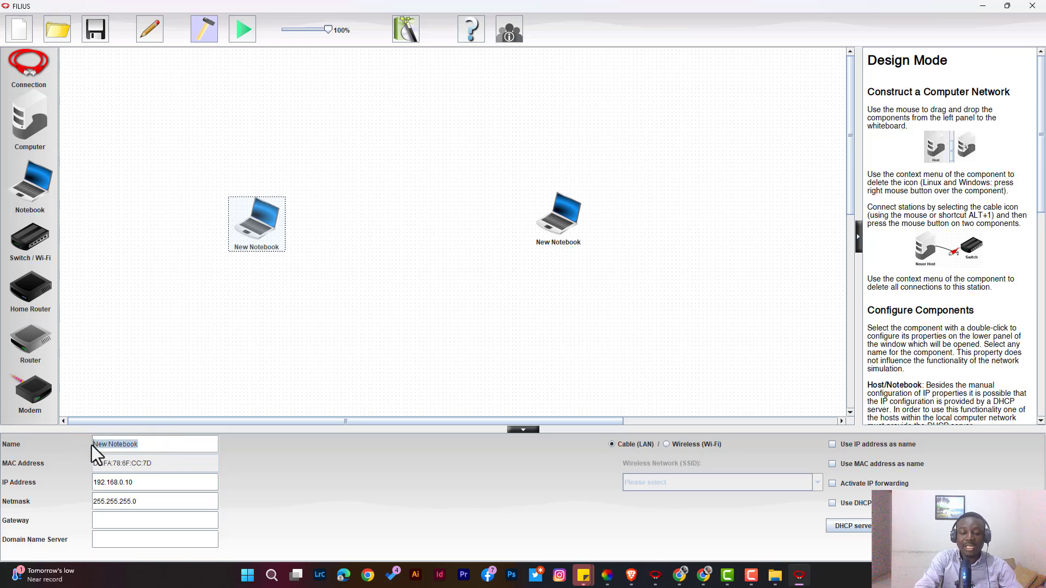
{"action": "type", "text": "kofi"}
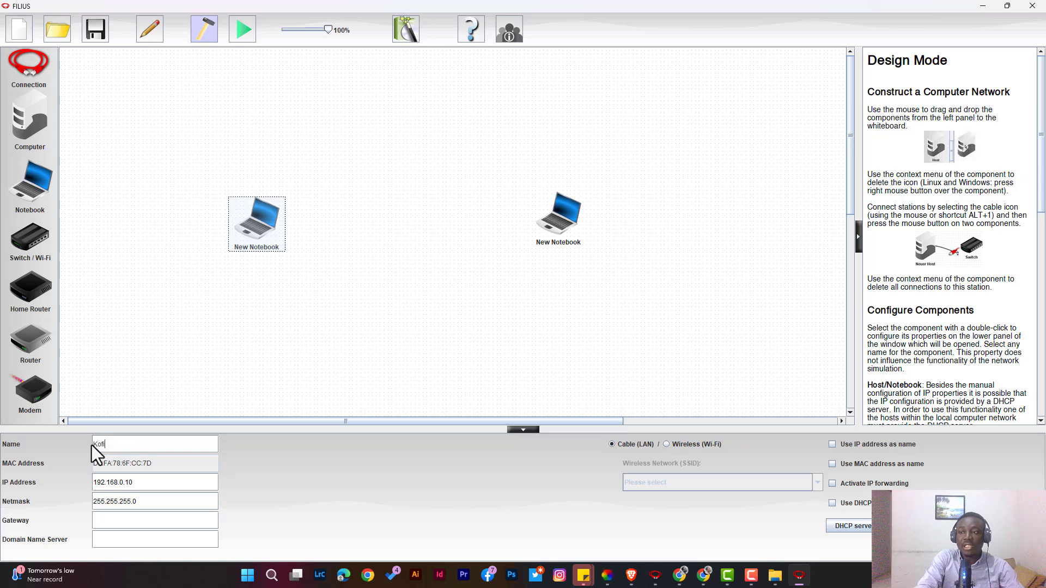
{"action": "key", "text": "Return"}
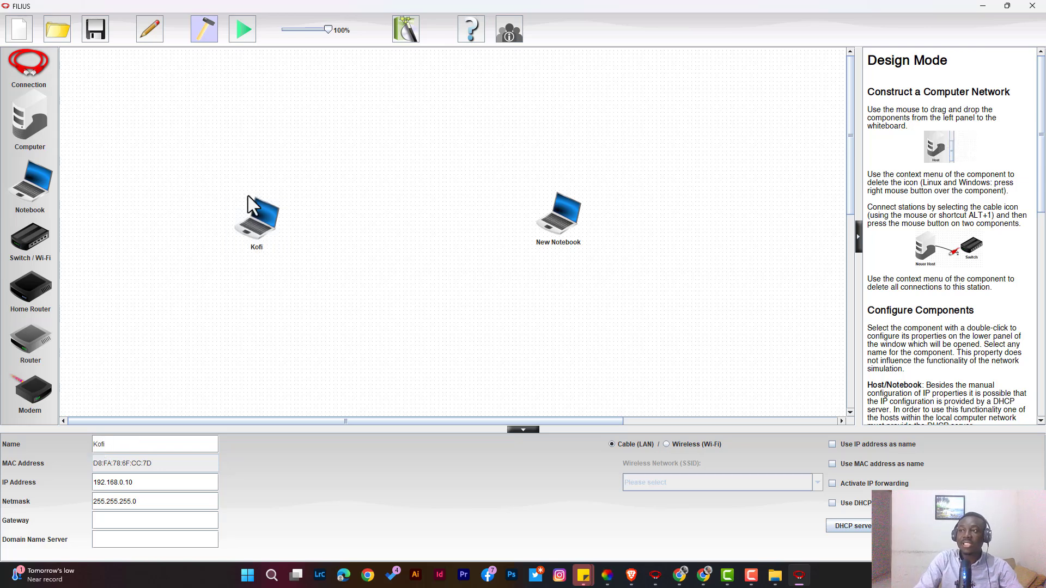
{"action": "mouse_move", "coordinate": [270, 229]}
{"action": "left_mouse_down"}
{"action": "mouse_move", "coordinate": [250, 225]}
{"action": "mouse_move", "coordinate": [258, 229]}
{"action": "left_mouse_up"}
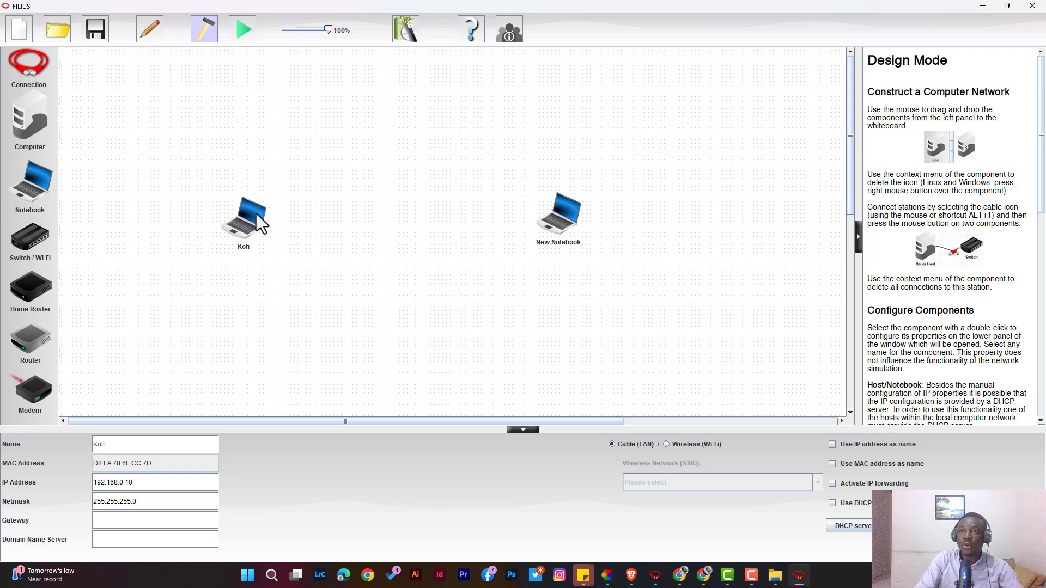
Rename the right notebook to Ama.
{"action": "left_click", "coordinate": [569, 220]}
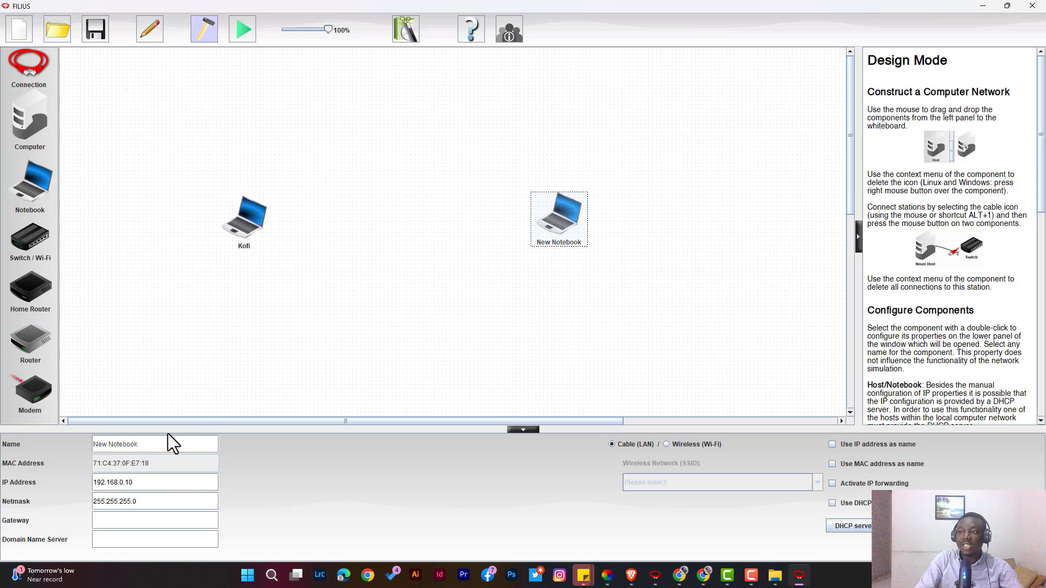
{"action": "left_click_drag", "start_coordinate": [89, 447], "coordinate": [143, 441]}
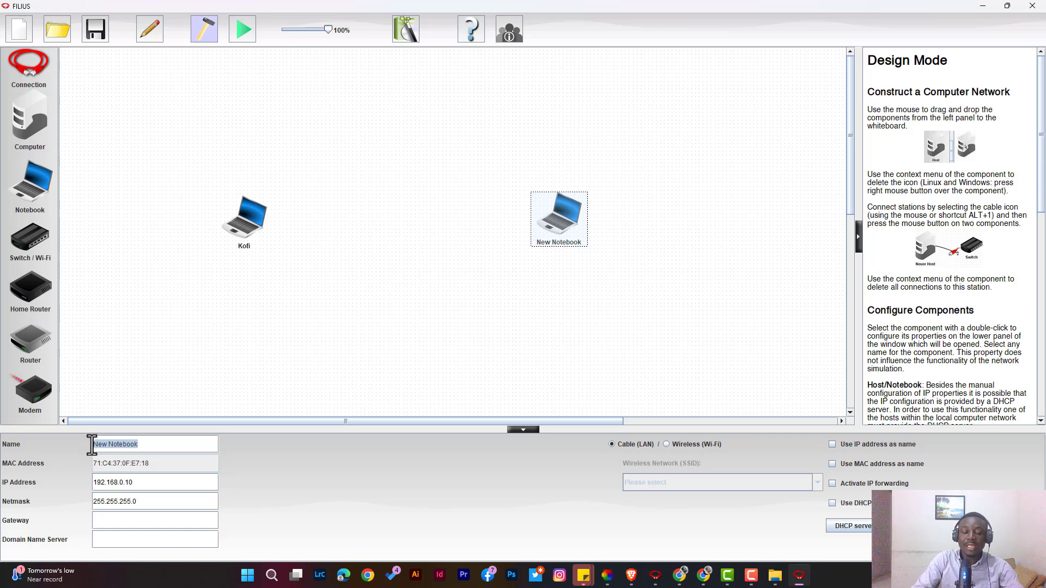
{"action": "type", "text": "Ama"}
{"action": "key", "text": "Return"}
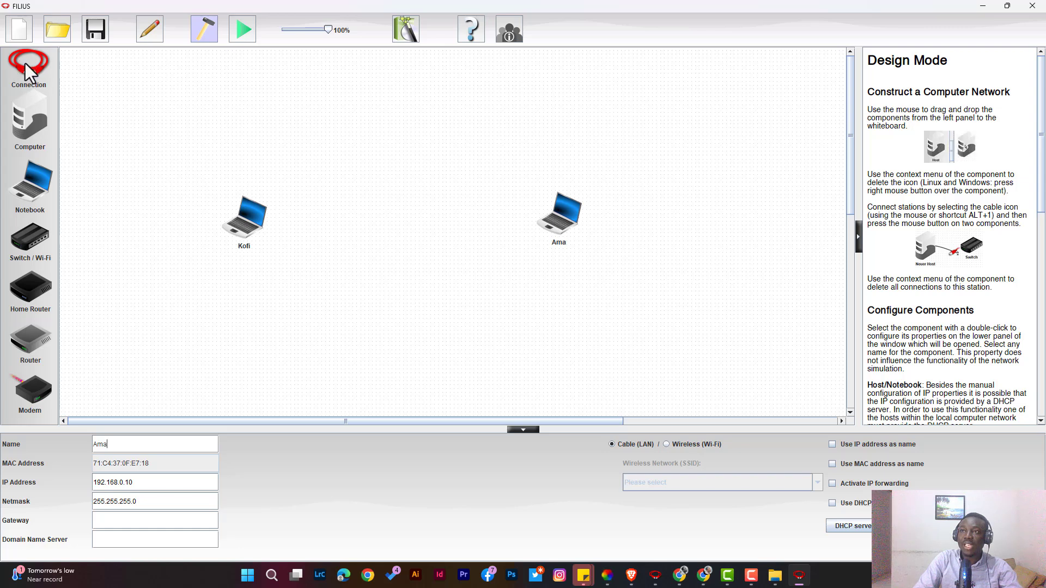
Connect Kofi and Ama with a cable, then leave the connection tool.
{"action": "left_click", "coordinate": [31, 79]}
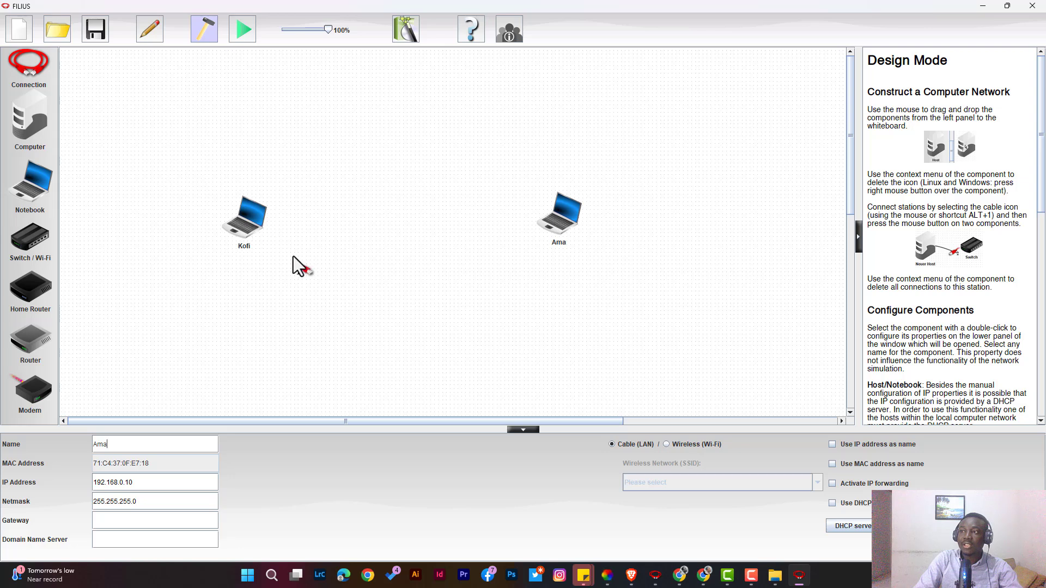
{"action": "left_click", "coordinate": [248, 220]}
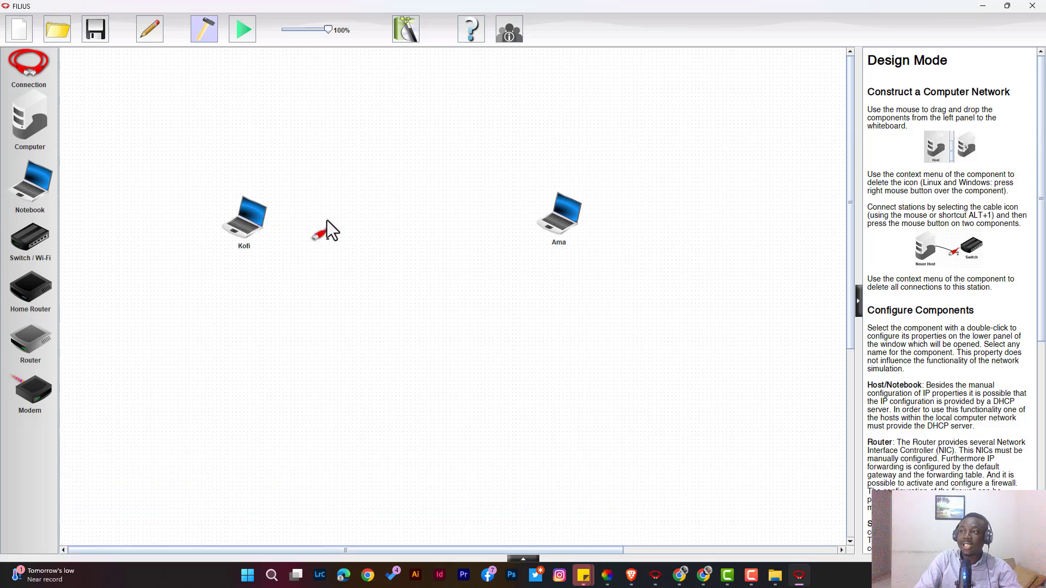
{"action": "left_click", "coordinate": [561, 215]}
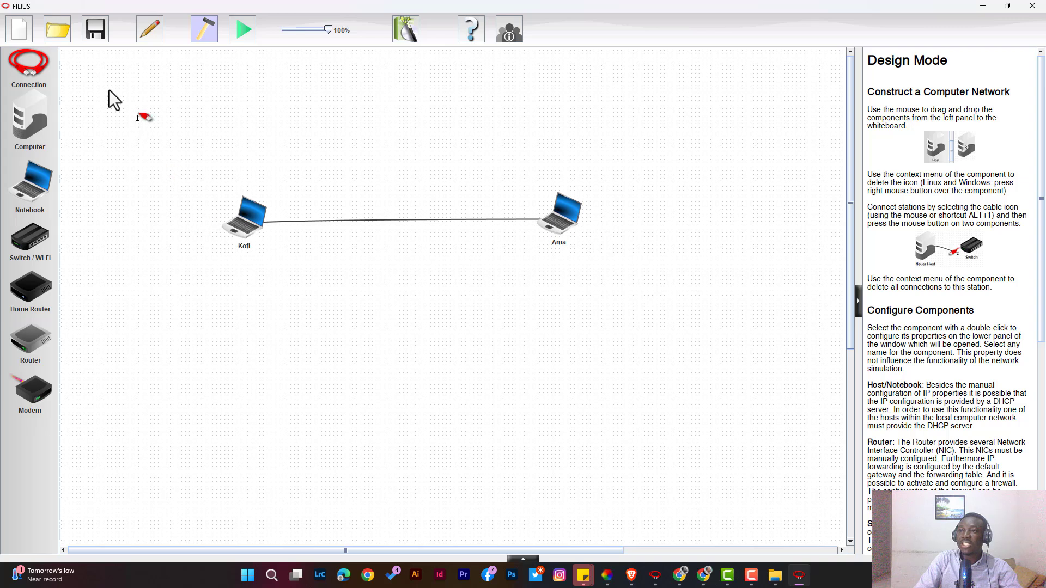
{"action": "left_click", "coordinate": [199, 25]}
Examine the IP address and netmask settings of both notebooks.
{"action": "double_click", "coordinate": [246, 219]}
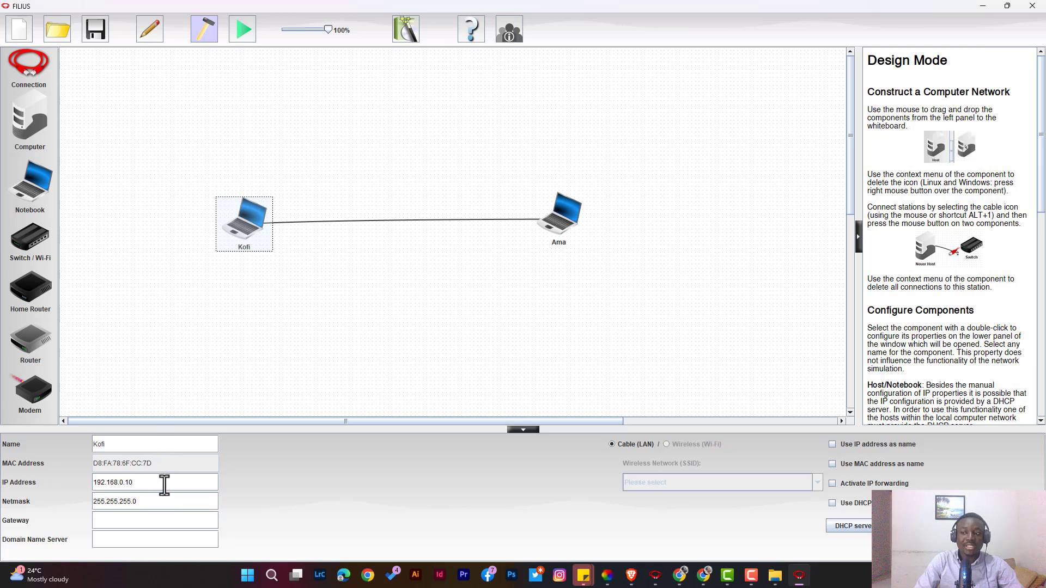
{"action": "left_click", "coordinate": [161, 483]}
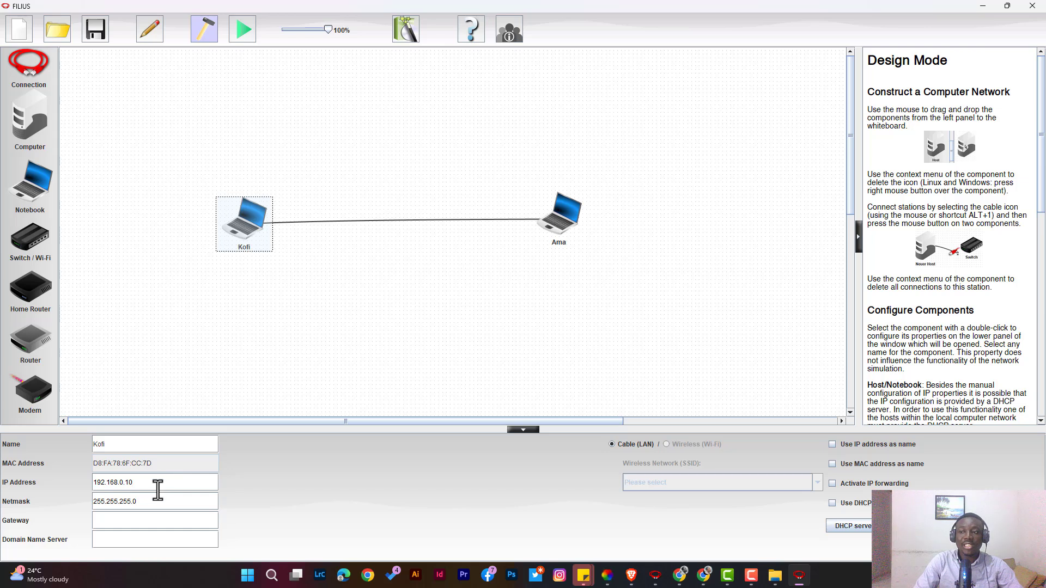
{"action": "left_click_drag", "start_coordinate": [141, 483], "coordinate": [86, 483]}
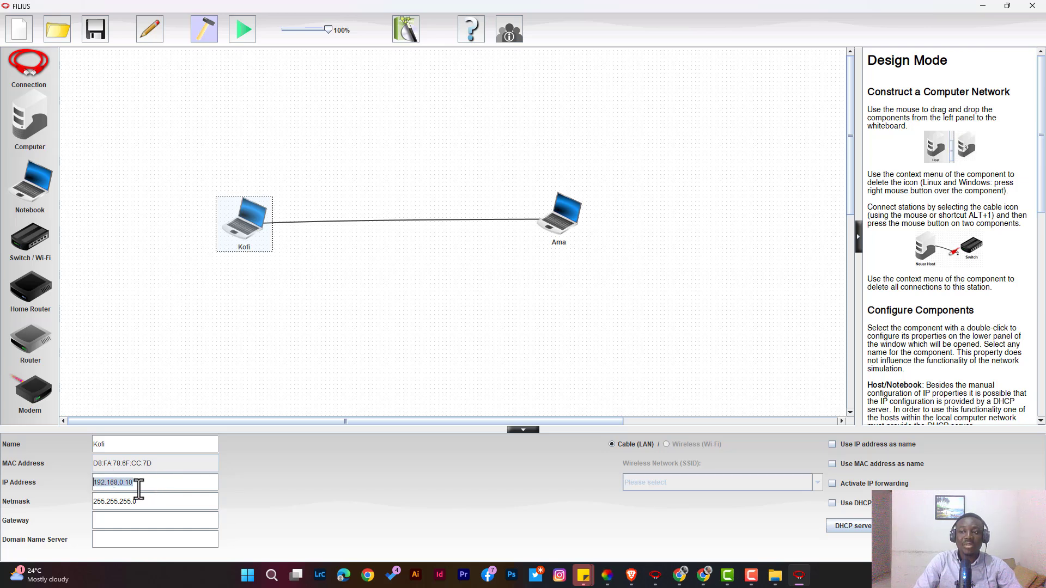
{"action": "left_click", "coordinate": [139, 485]}
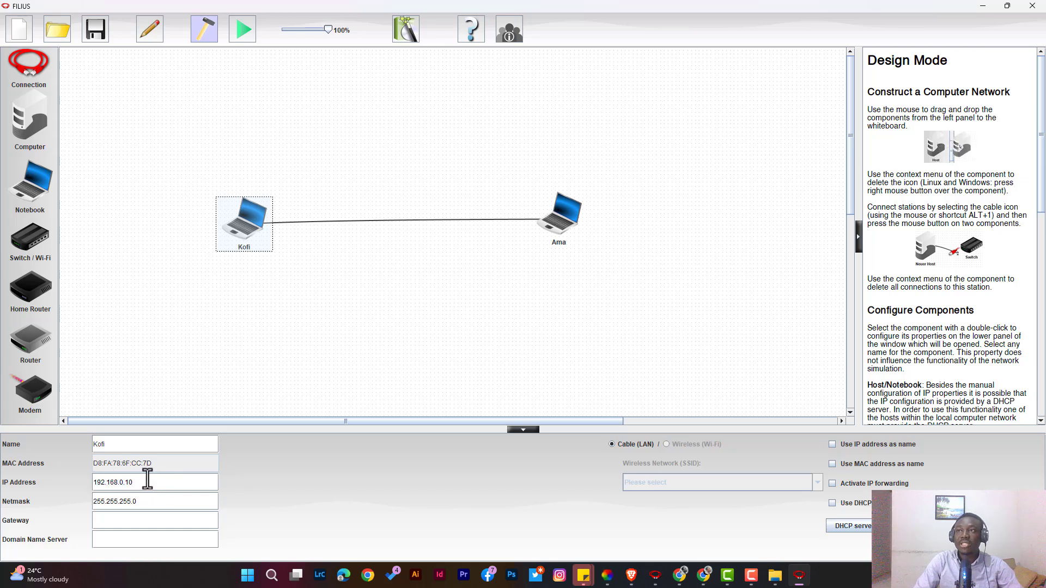
{"action": "left_click_drag", "start_coordinate": [139, 483], "coordinate": [86, 484]}
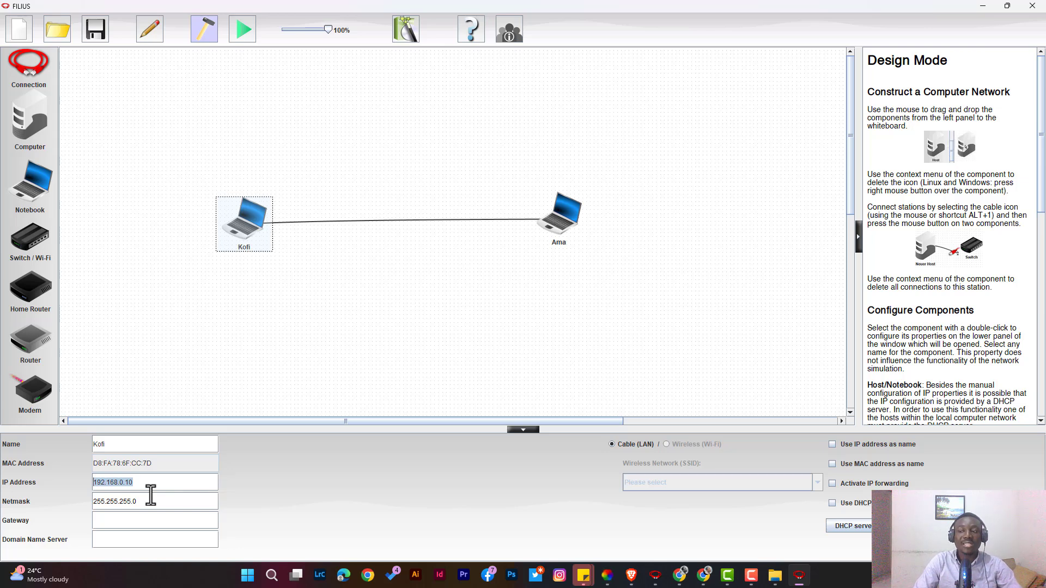
{"action": "left_click", "coordinate": [154, 484]}
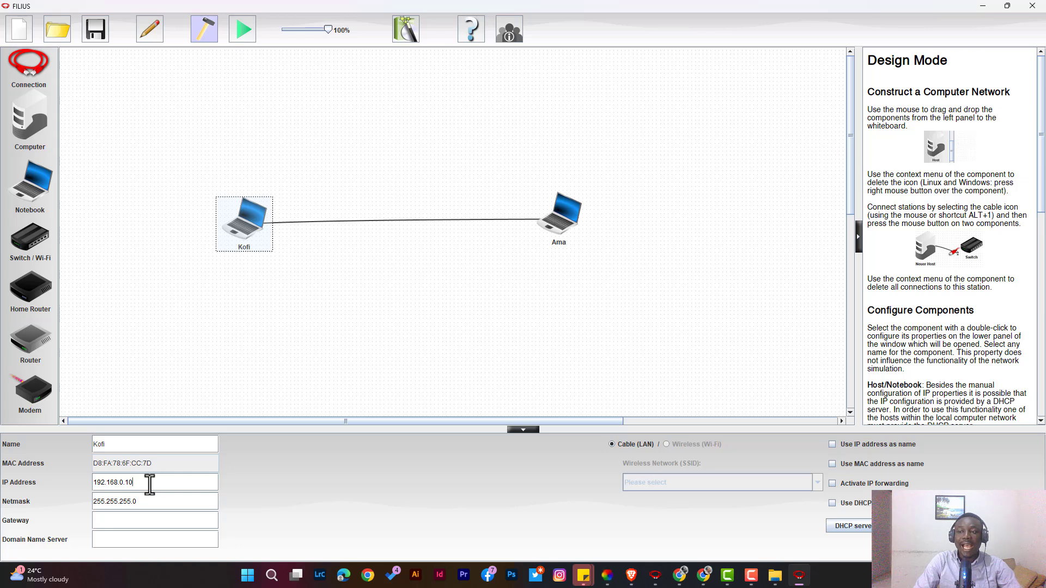
{"action": "left_click", "coordinate": [560, 218]}
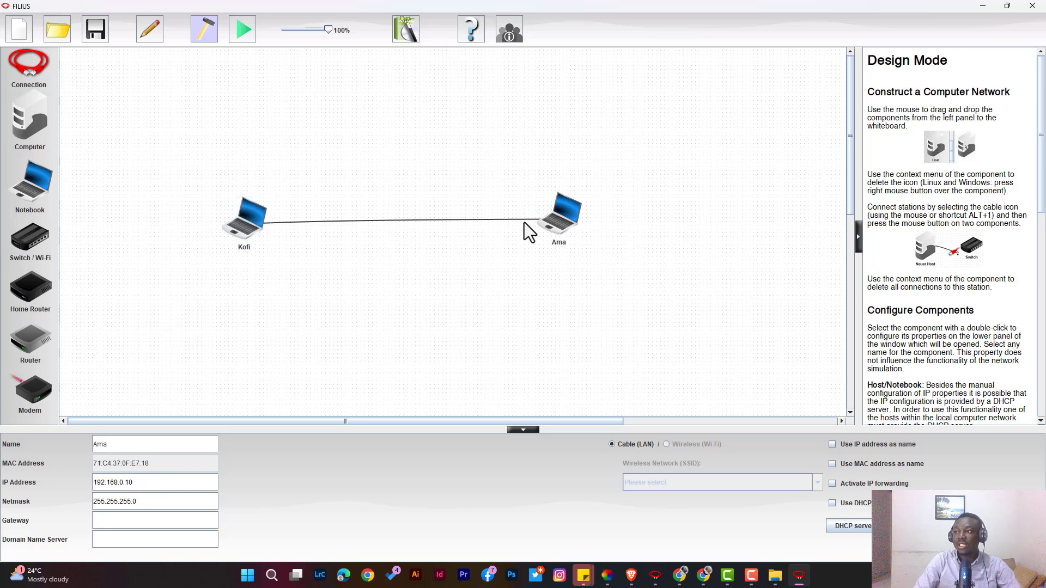
{"action": "left_click", "coordinate": [269, 218]}
{"action": "left_click", "coordinate": [560, 232]}
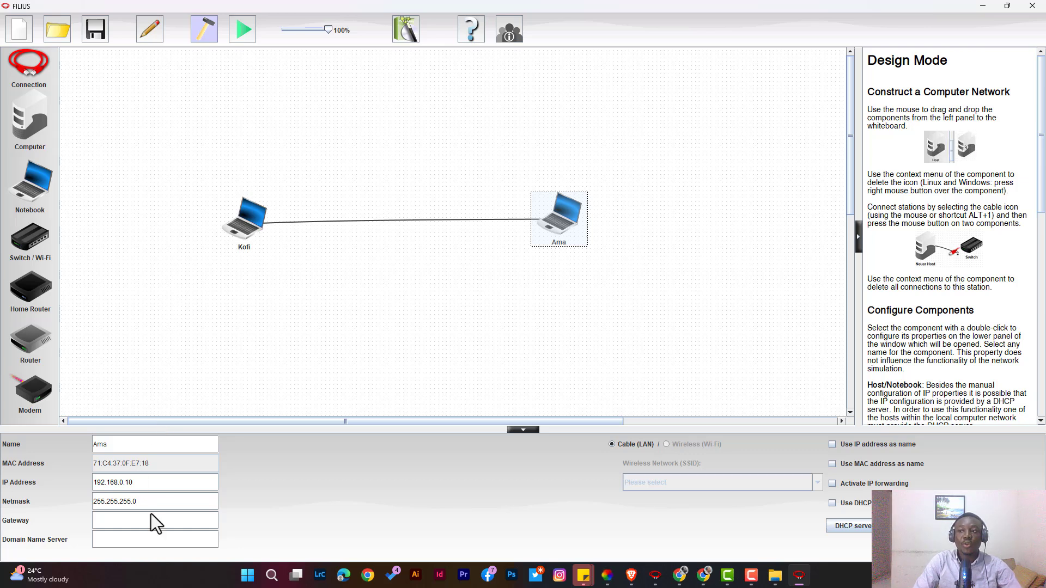
{"action": "left_click", "coordinate": [157, 501]}
{"action": "left_click", "coordinate": [248, 226]}
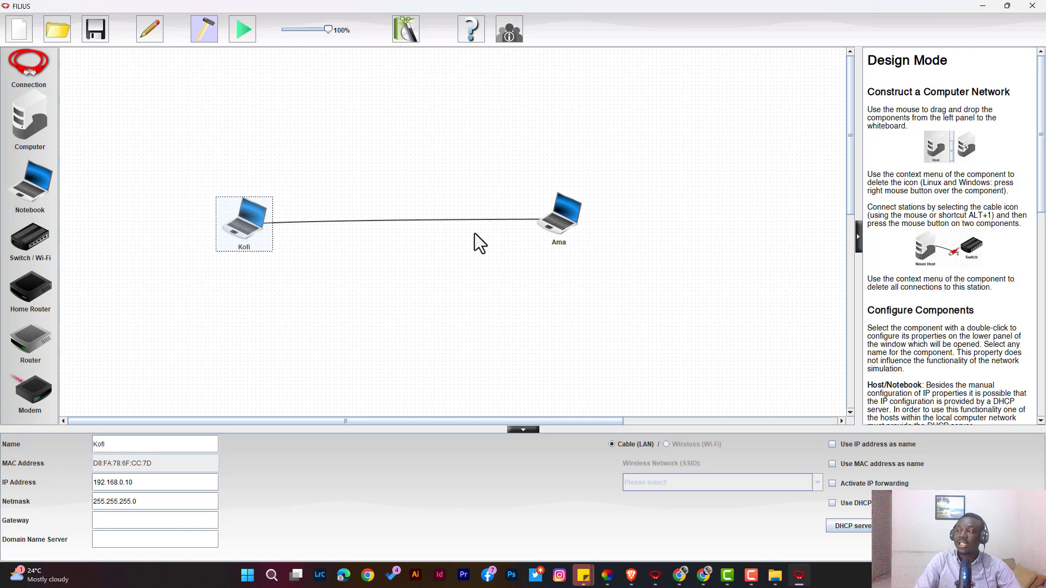
Move both notebooks higher on the canvas so the cable between them is level.
{"action": "left_click_drag", "start_coordinate": [245, 215], "coordinate": [248, 180]}
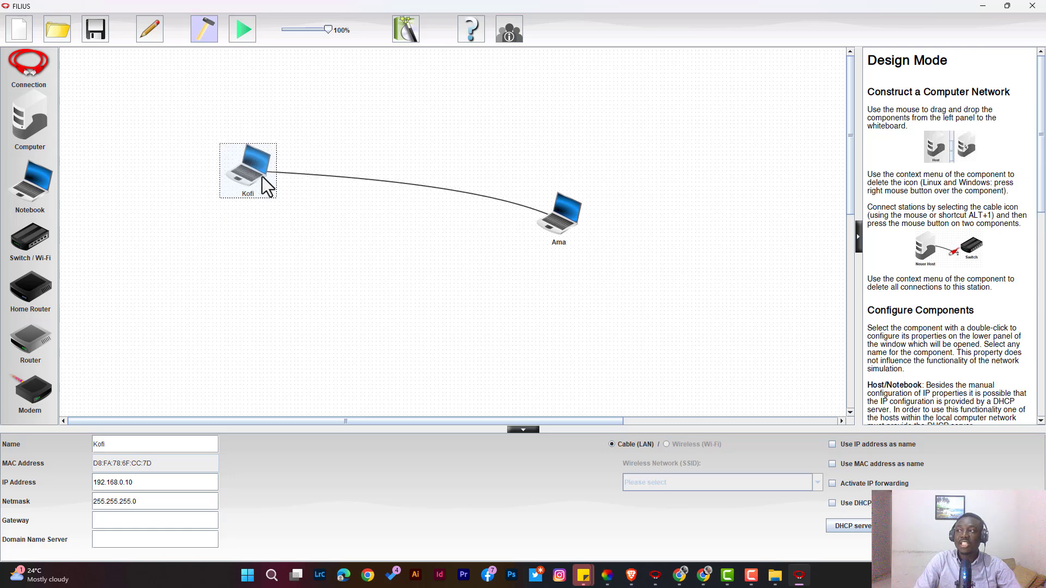
{"action": "left_click_drag", "start_coordinate": [570, 216], "coordinate": [530, 167]}
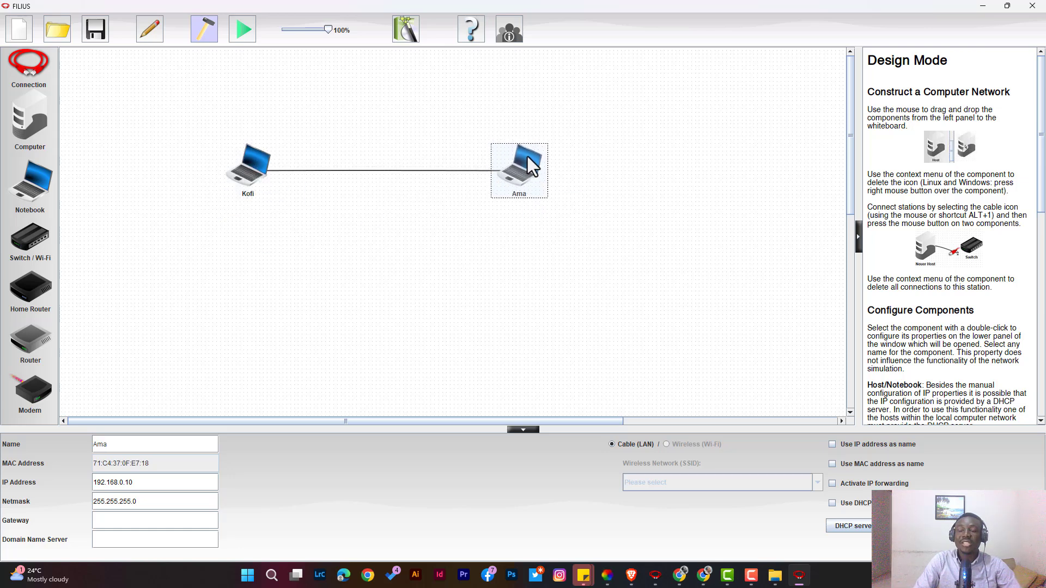